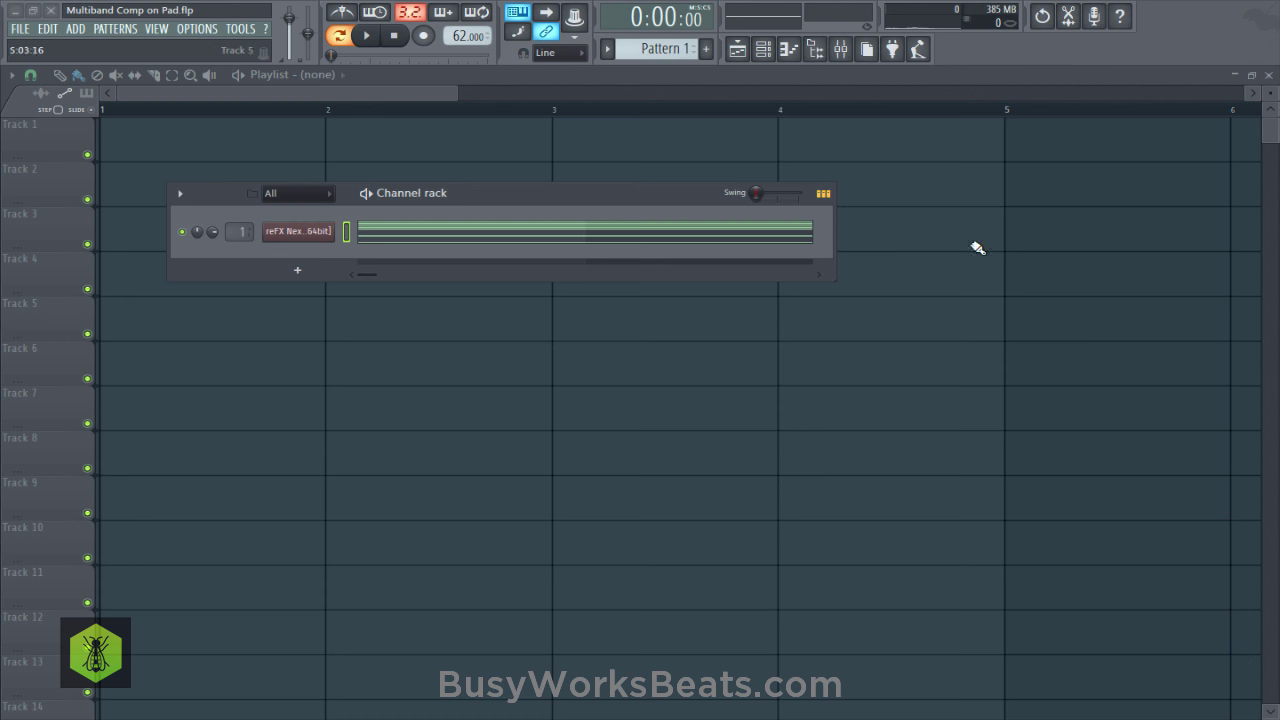
{"action": "left_click", "coordinate": [838, 44]}
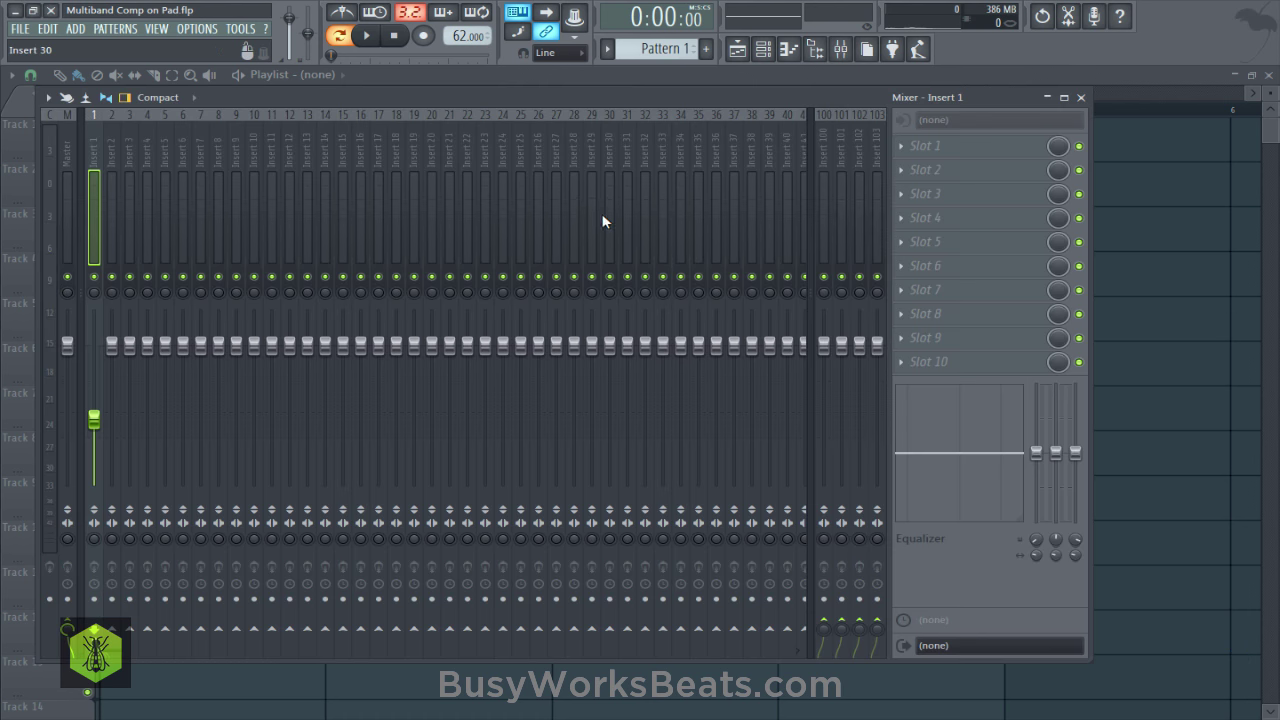
{"action": "left_click", "coordinate": [380, 38]}
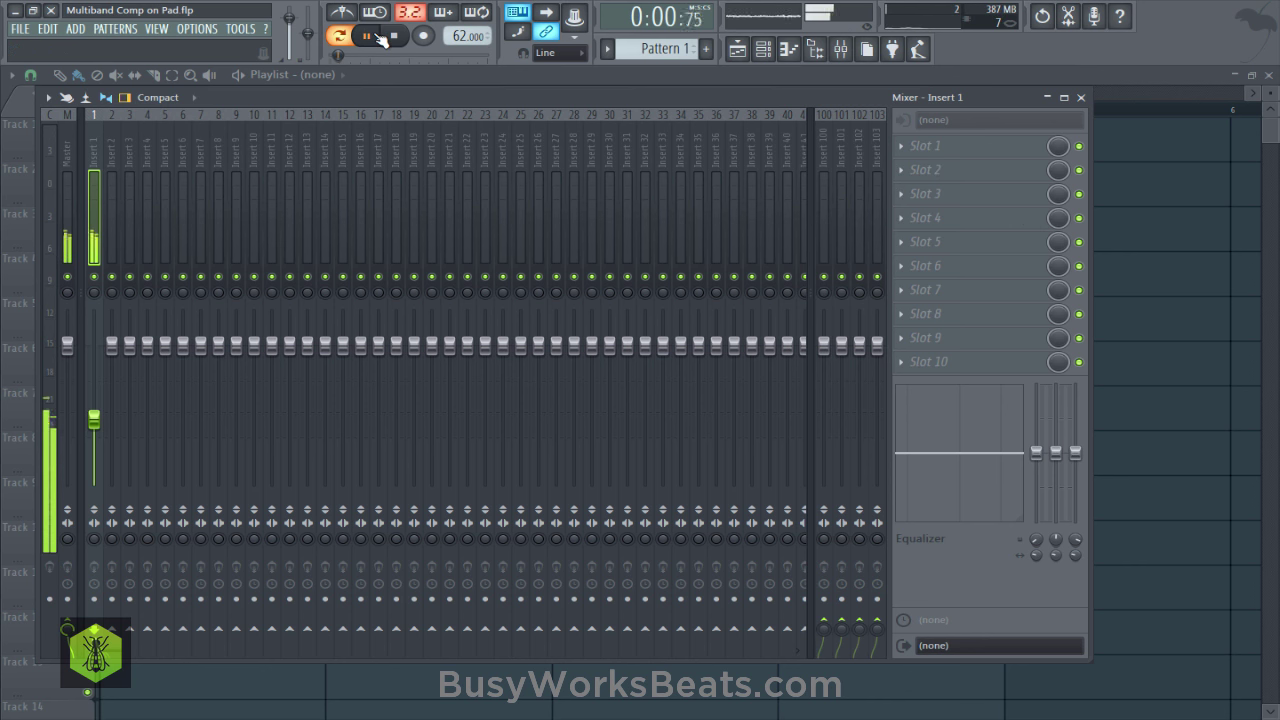
{"action": "left_click", "coordinate": [380, 38]}
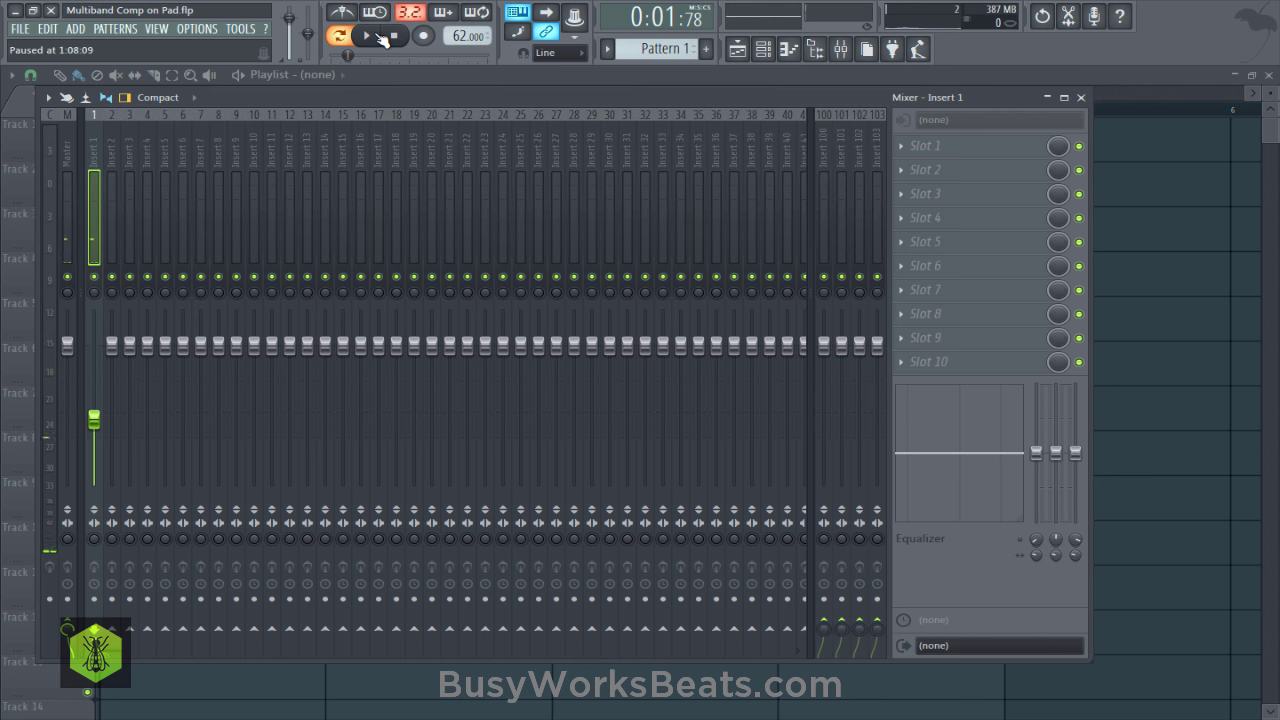
{"action": "left_click", "coordinate": [380, 38]}
{"action": "left_click", "coordinate": [380, 38]}
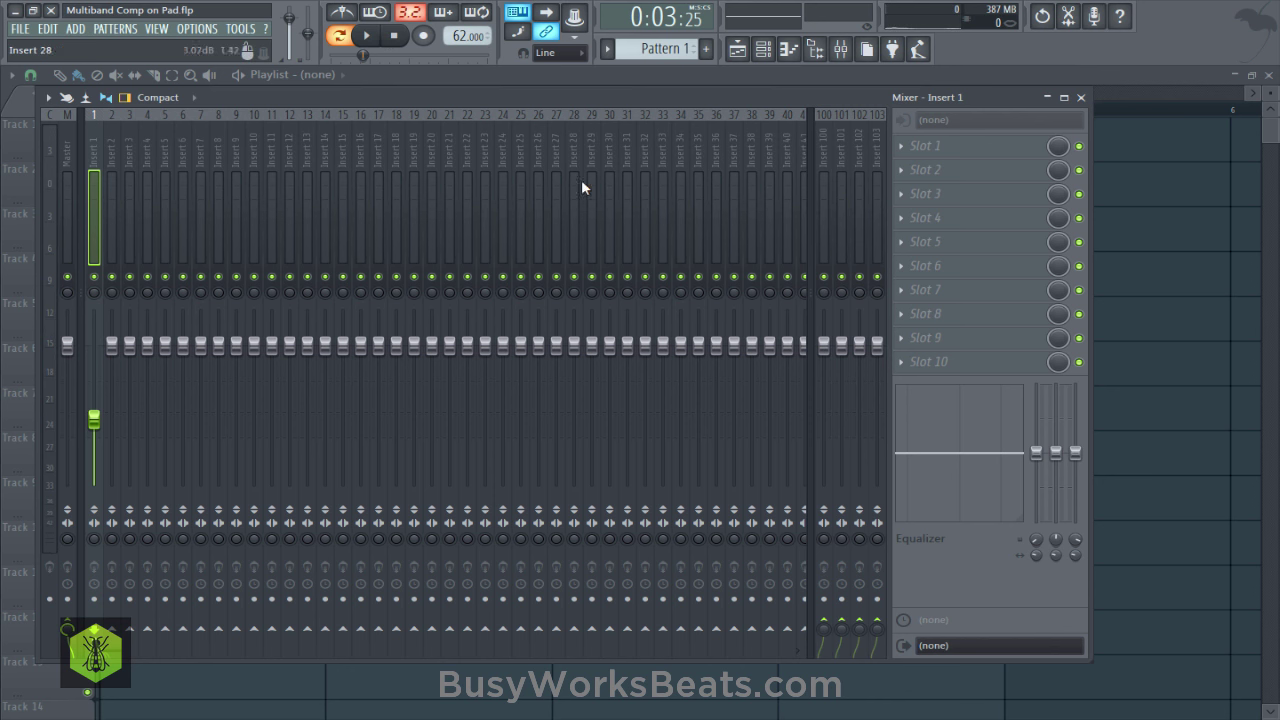
Load iZotope Ozone 7 Dynamics into Insert 1's FX Slot 1 and display all four bands
{"action": "left_click", "coordinate": [950, 146]}
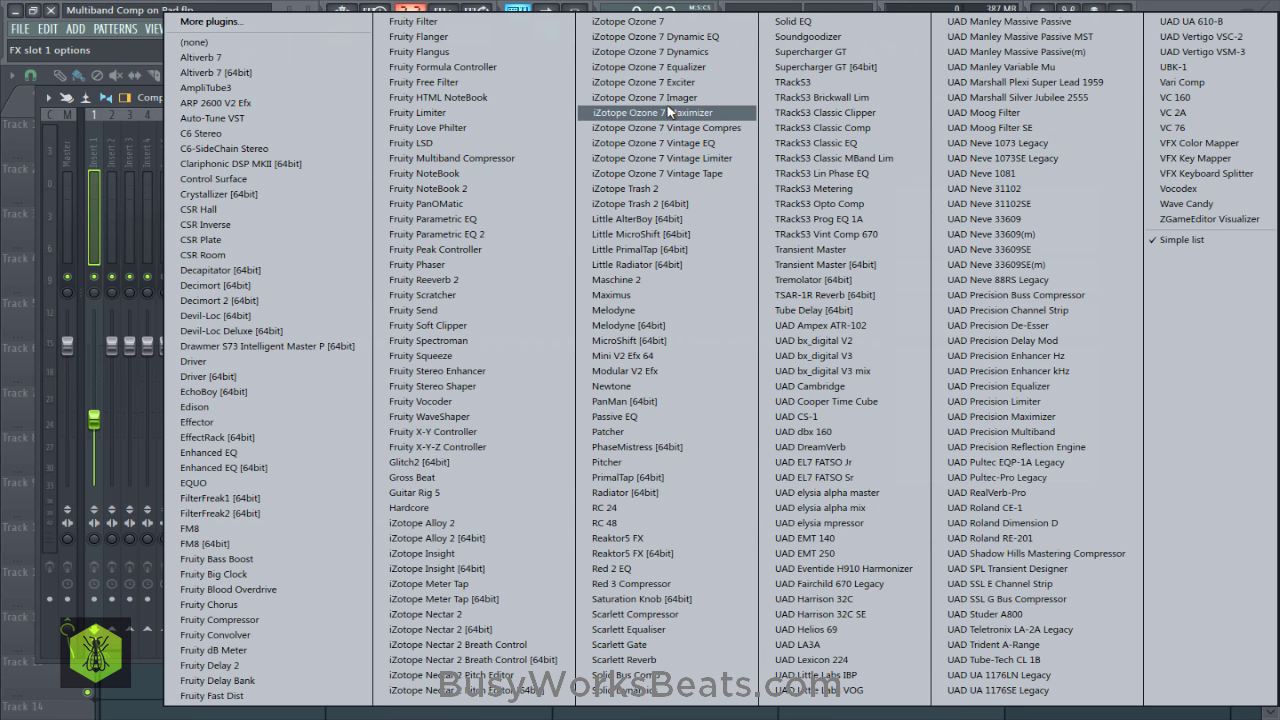
{"action": "left_click", "coordinate": [695, 53]}
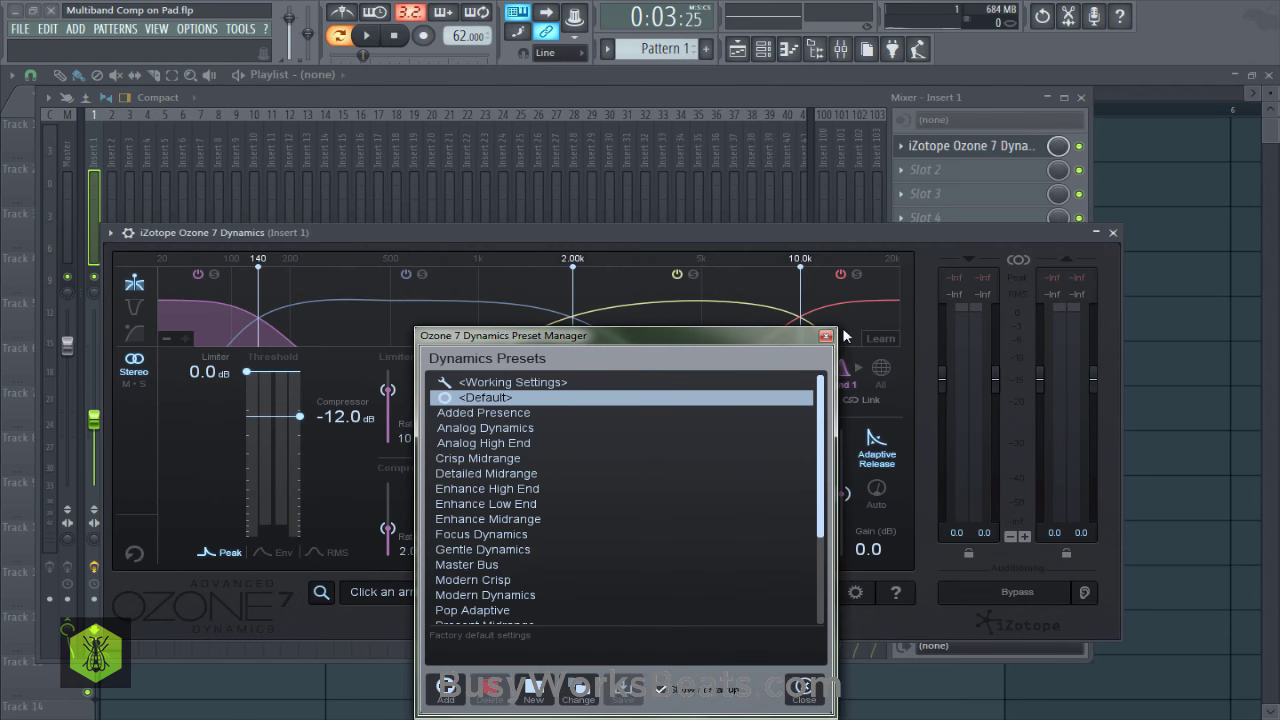
{"action": "left_click", "coordinate": [826, 338]}
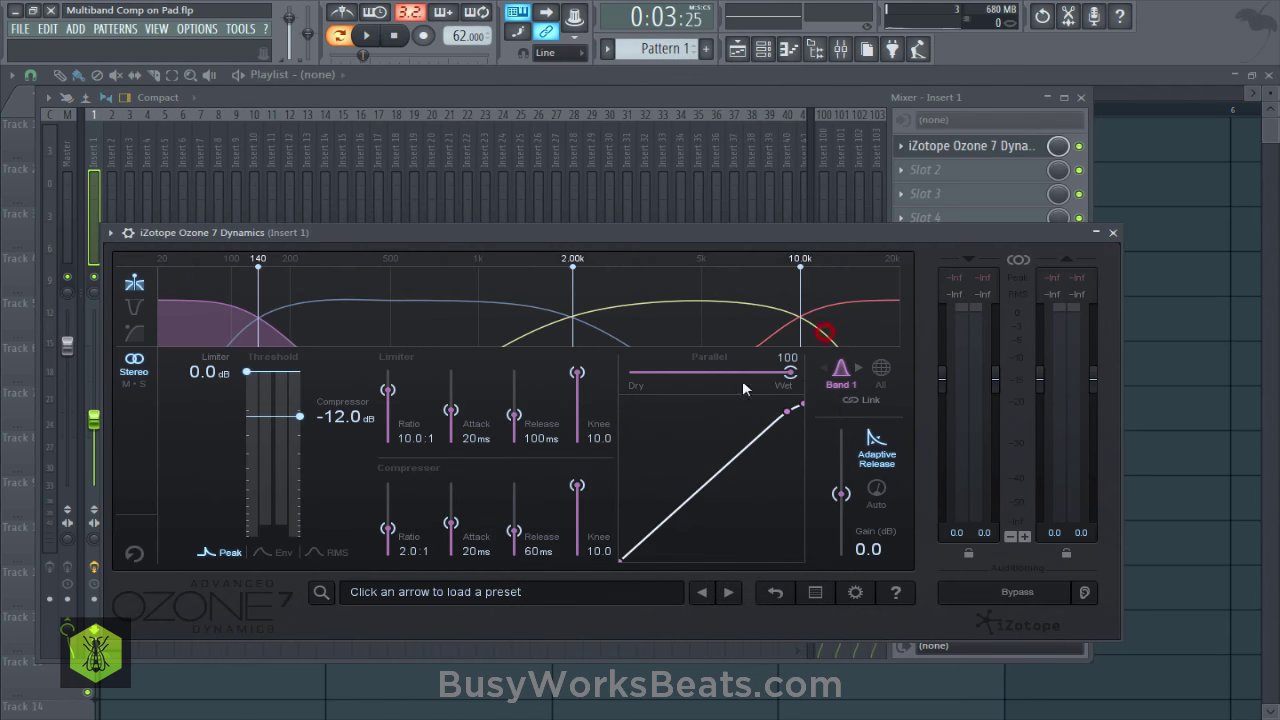
{"action": "left_click", "coordinate": [881, 371]}
{"action": "left_click_drag", "start_coordinate": [703, 229], "coordinate": [711, 177]}
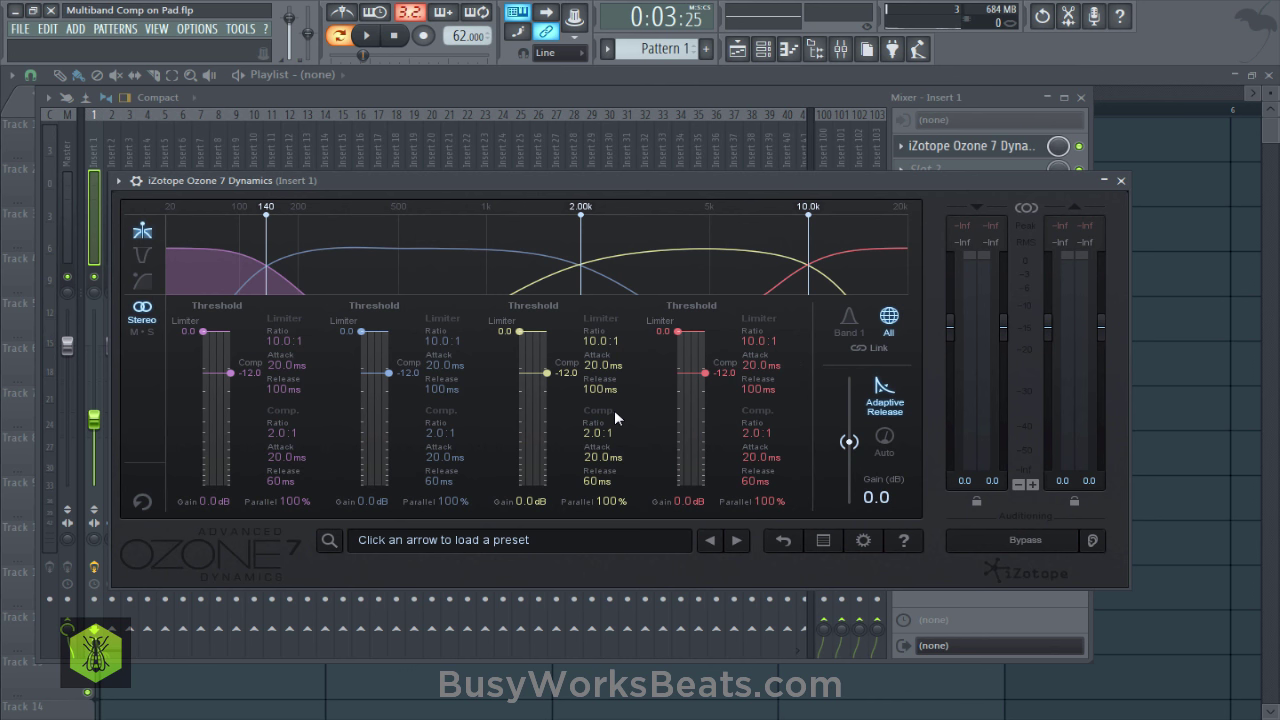
Play the pad while trying band 2's compression threshold around -17.8 and -19.8 dB
{"action": "left_click", "coordinate": [395, 36]}
{"action": "left_click", "coordinate": [376, 39]}
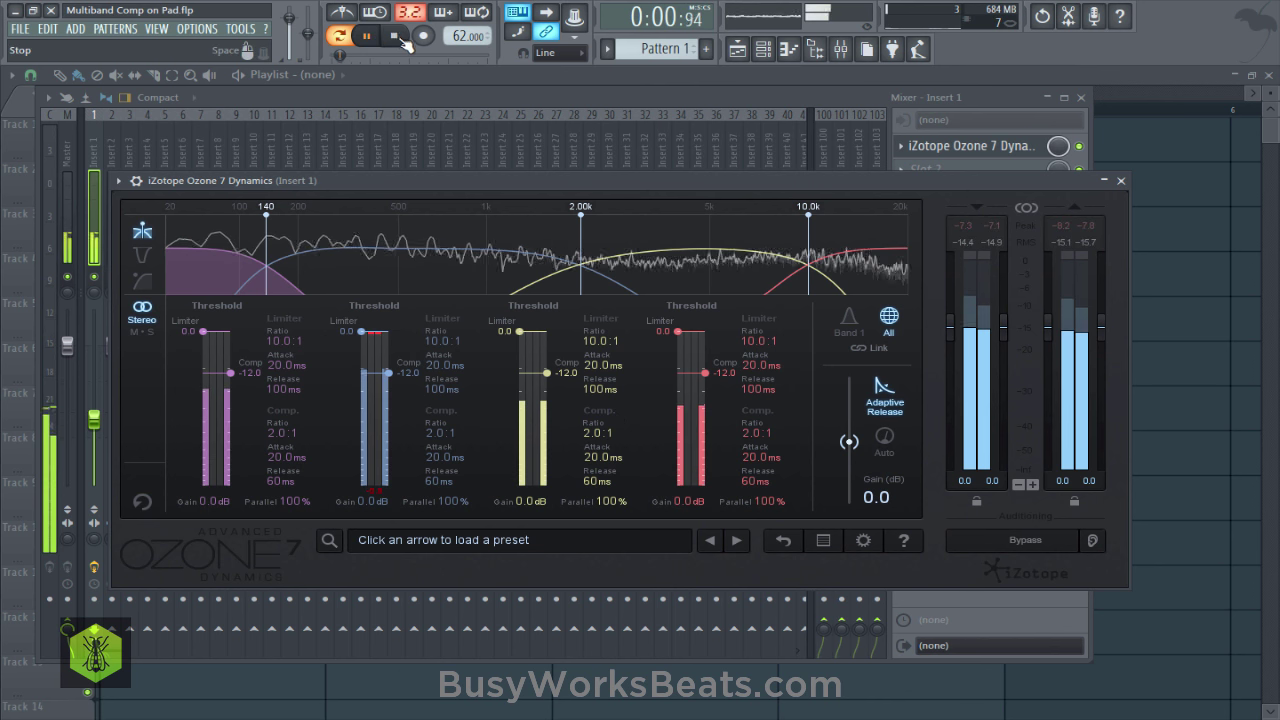
{"action": "left_click", "coordinate": [404, 39]}
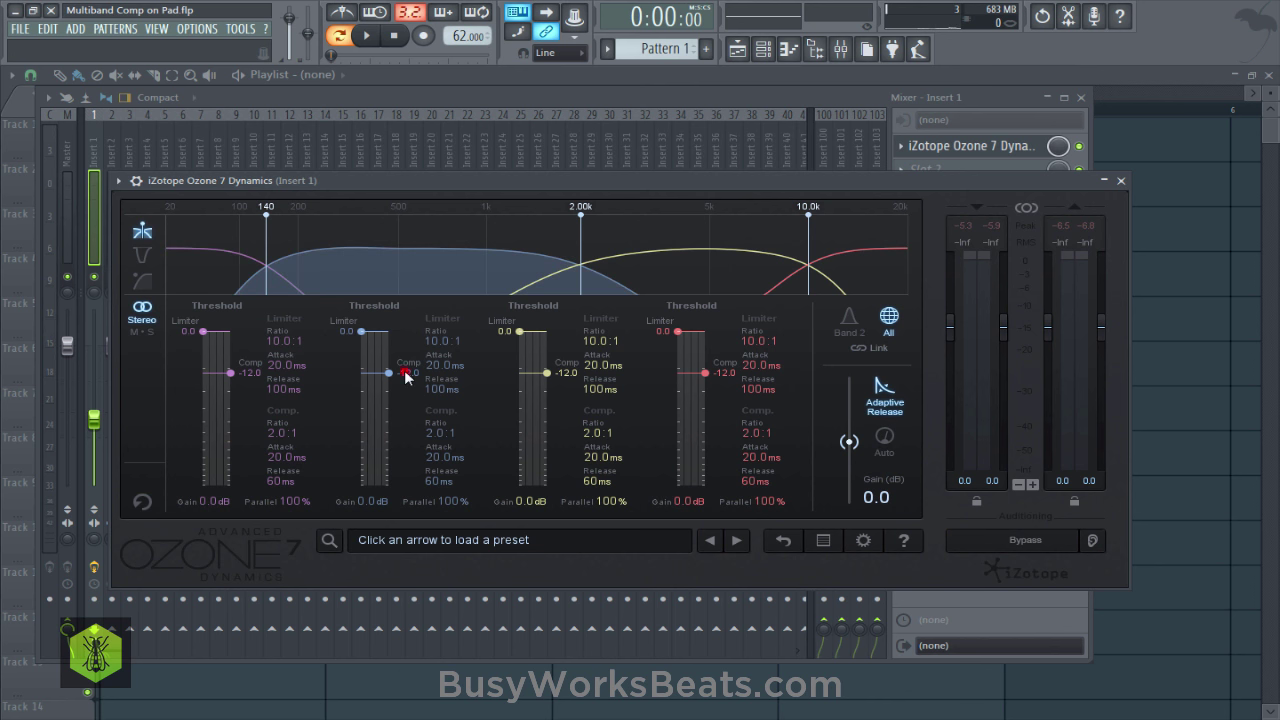
{"action": "left_click_drag", "start_coordinate": [407, 369], "coordinate": [398, 401]}
{"action": "left_click", "coordinate": [370, 36]}
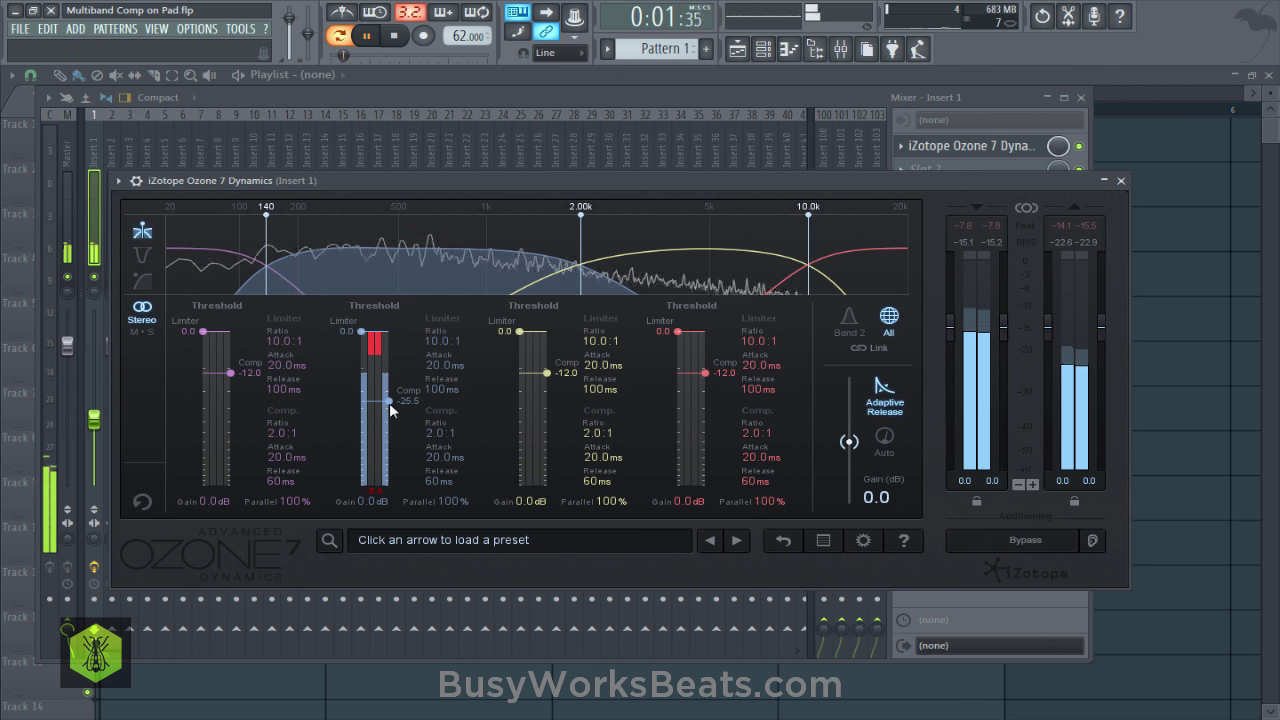
{"action": "left_click_drag", "start_coordinate": [389, 402], "coordinate": [389, 355]}
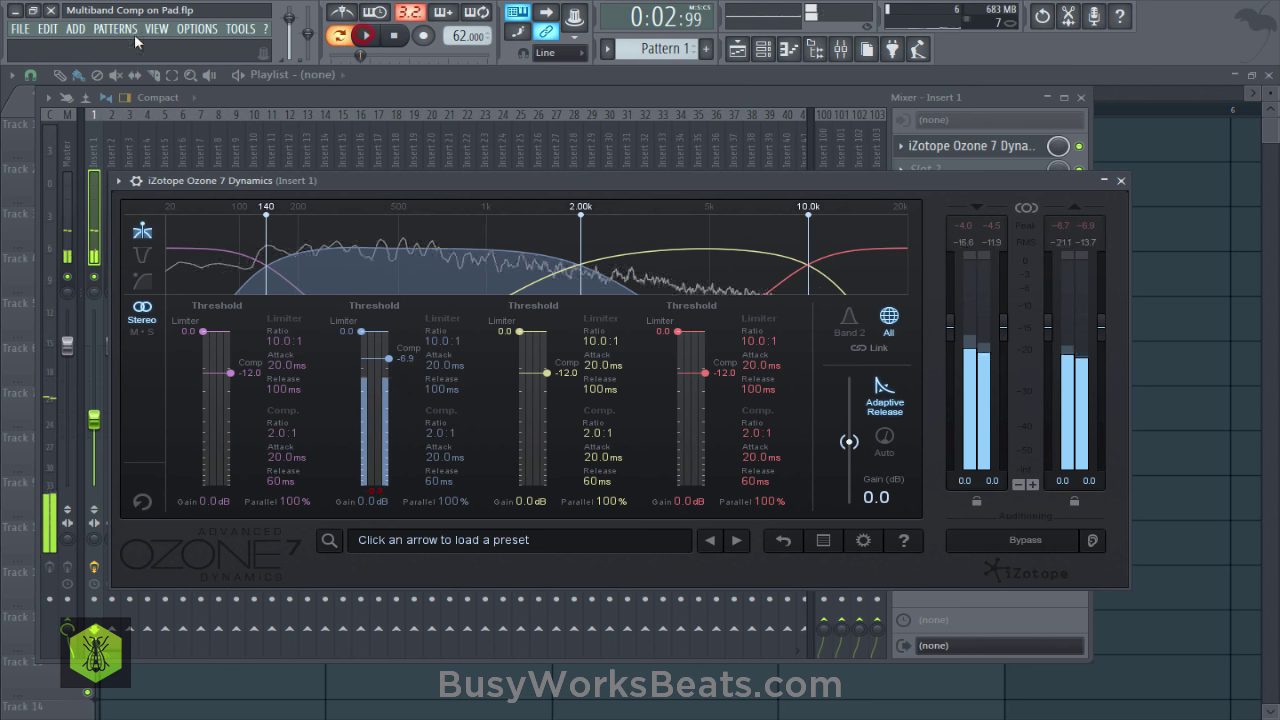
Change the audio buffer length in Options > Audio settings
{"action": "left_click", "coordinate": [197, 29]}
{"action": "left_click", "coordinate": [221, 74]}
{"action": "left_click_drag", "start_coordinate": [415, 273], "coordinate": [510, 255]}
{"action": "left_click", "coordinate": [922, 118]}
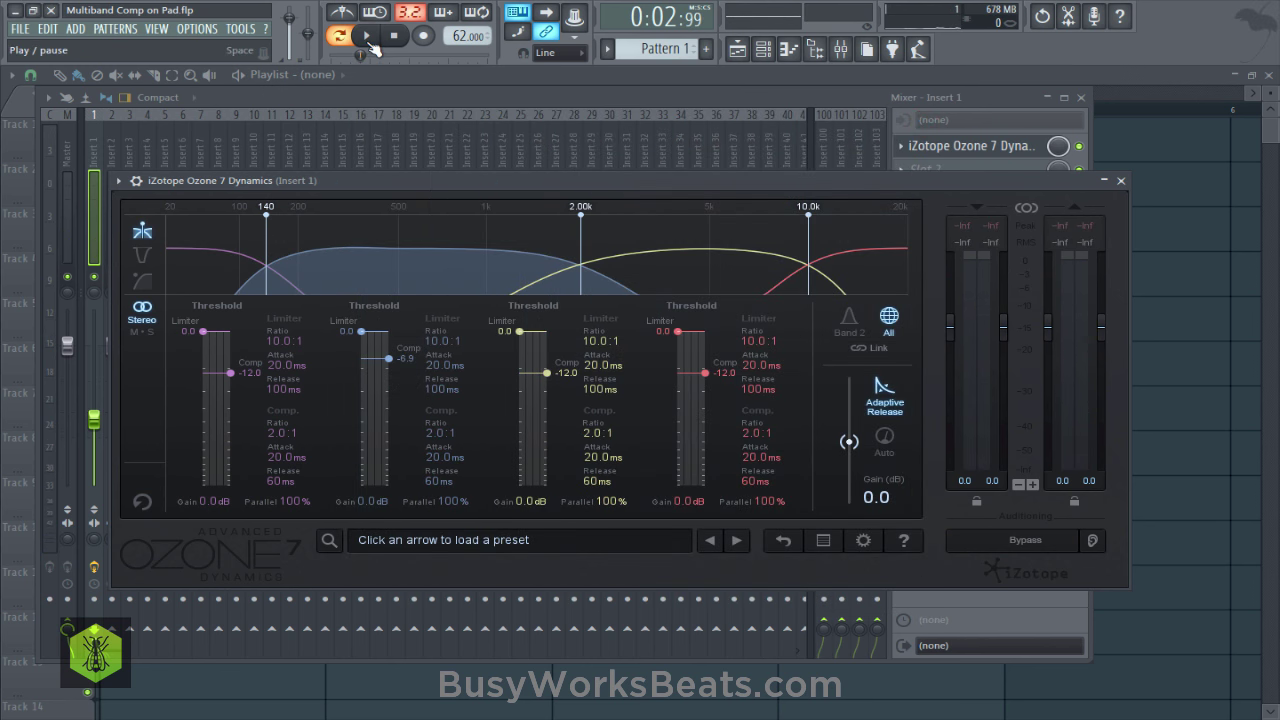
Resume playback, settle band 2's compression threshold at -21.4 dB, and solo band 2
{"action": "key", "text": "space"}
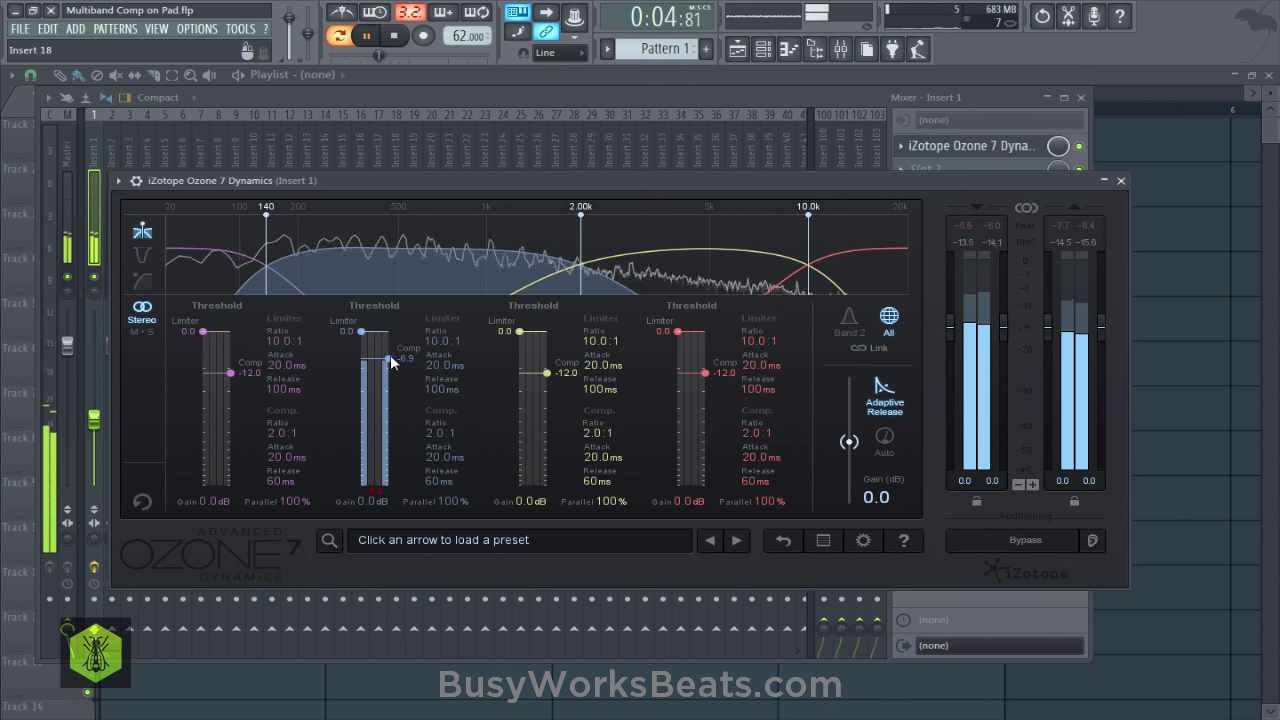
{"action": "left_click_drag", "start_coordinate": [390, 357], "coordinate": [389, 347]}
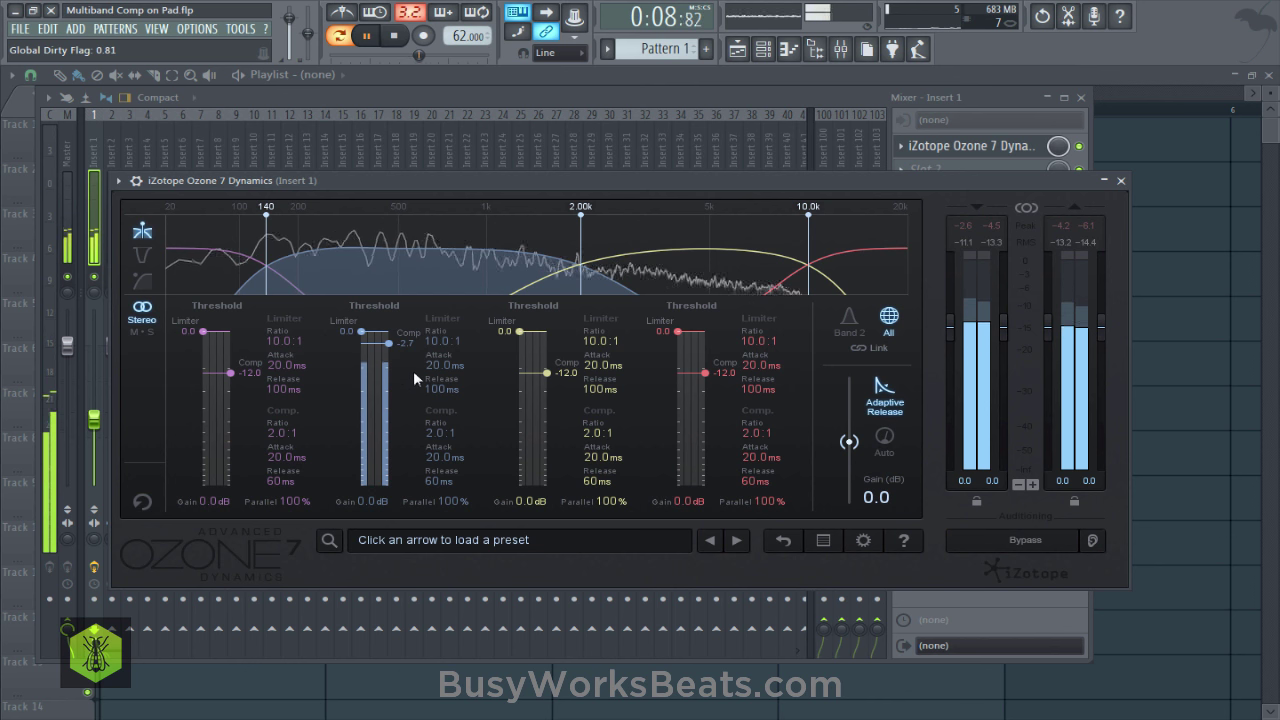
{"action": "left_click", "coordinate": [368, 36]}
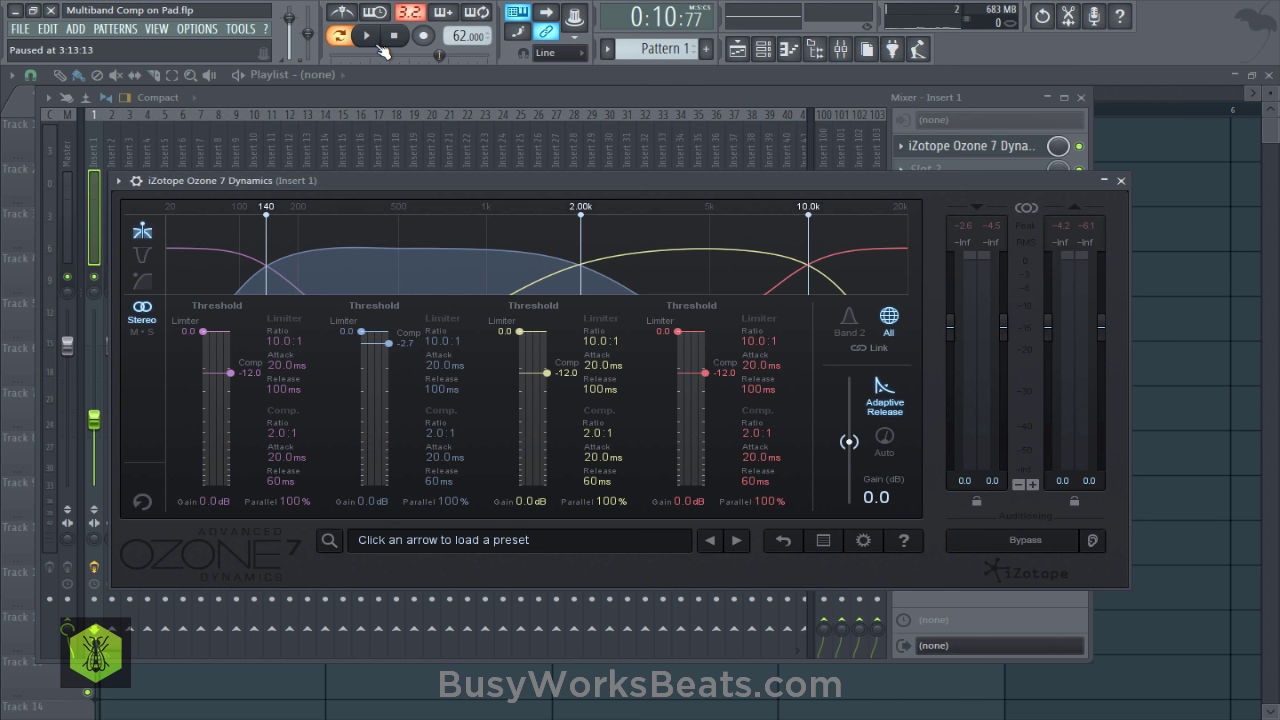
{"action": "left_click", "coordinate": [376, 42]}
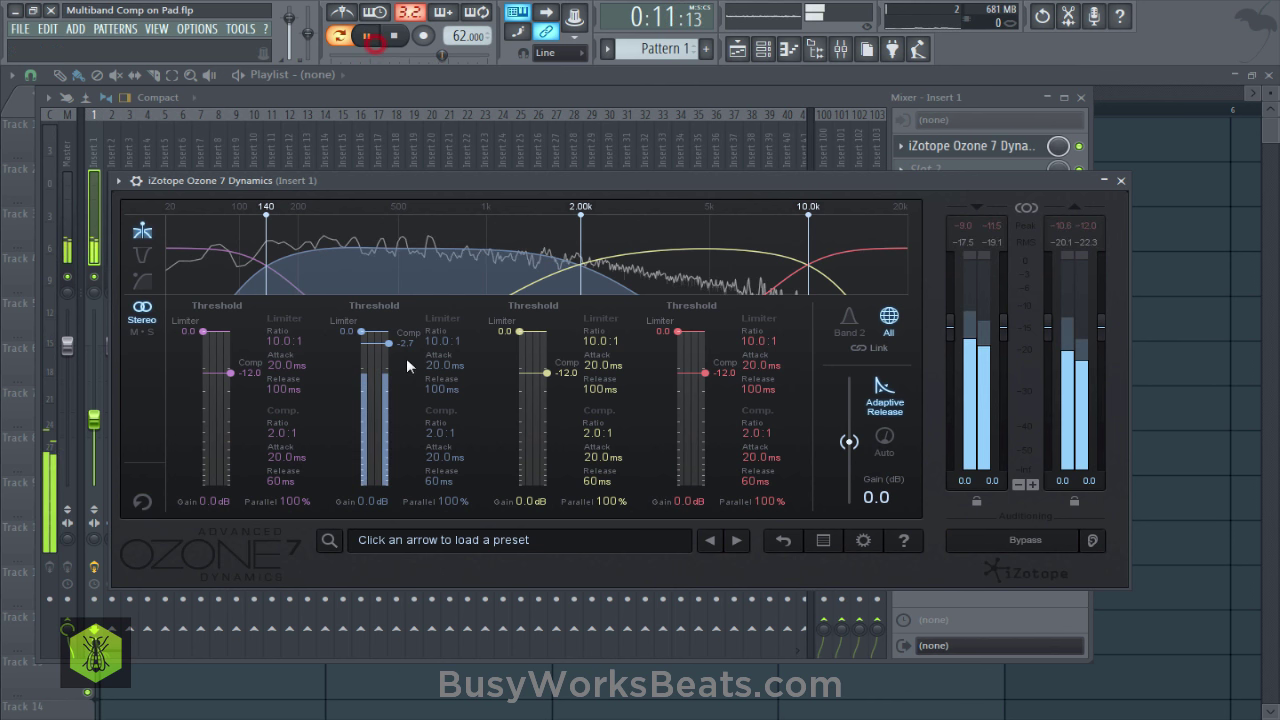
{"action": "left_click_drag", "start_coordinate": [392, 342], "coordinate": [393, 392]}
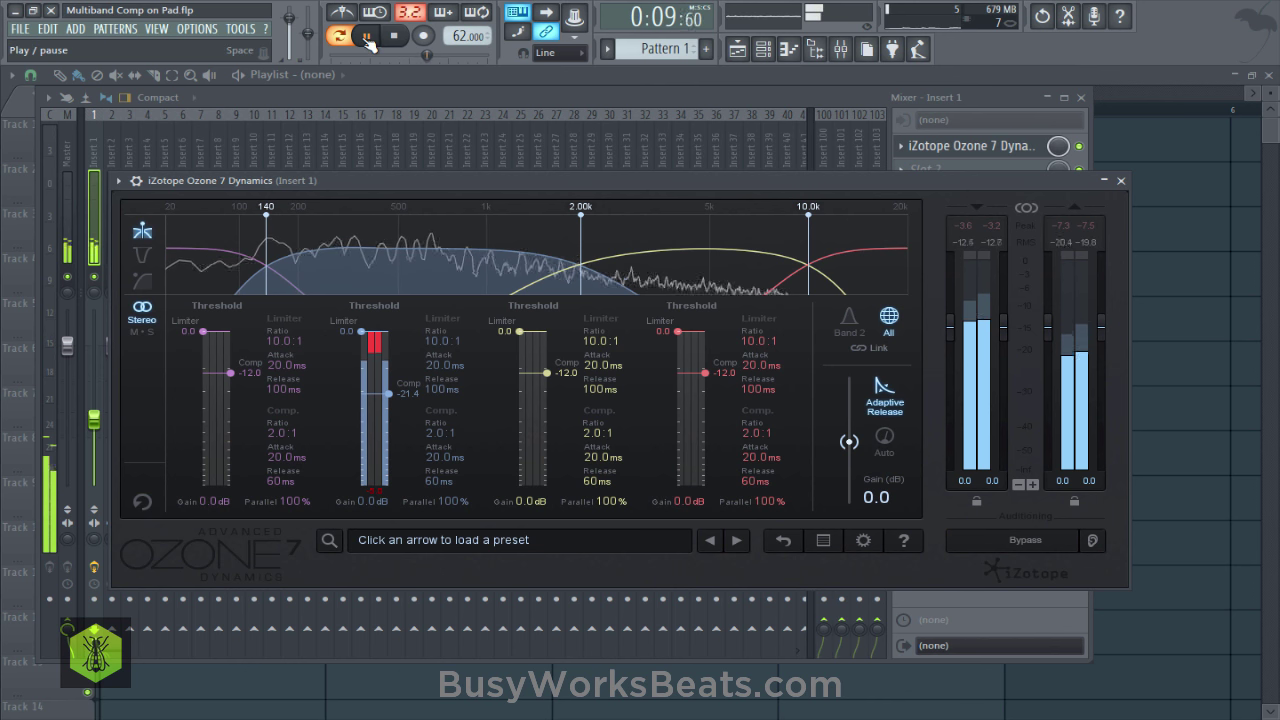
{"action": "left_click", "coordinate": [367, 36]}
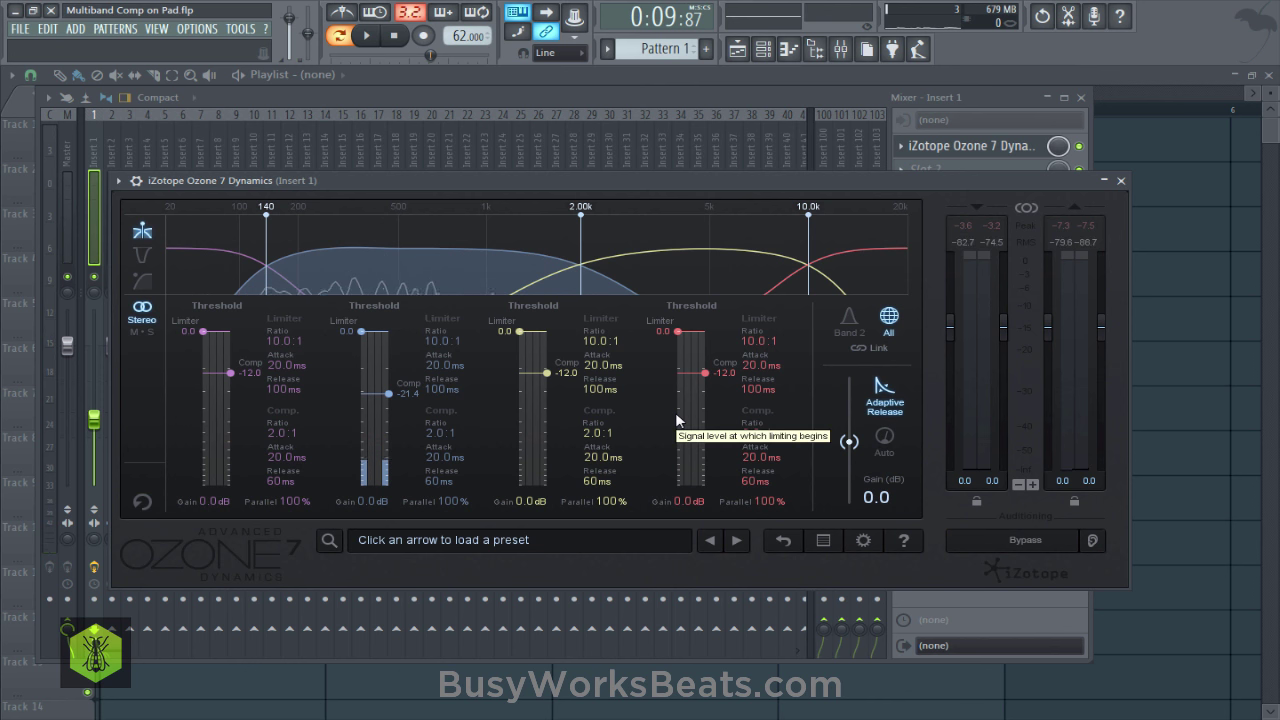
{"action": "mouse_move", "coordinate": [507, 254]}
{"action": "left_click", "coordinate": [430, 222]}
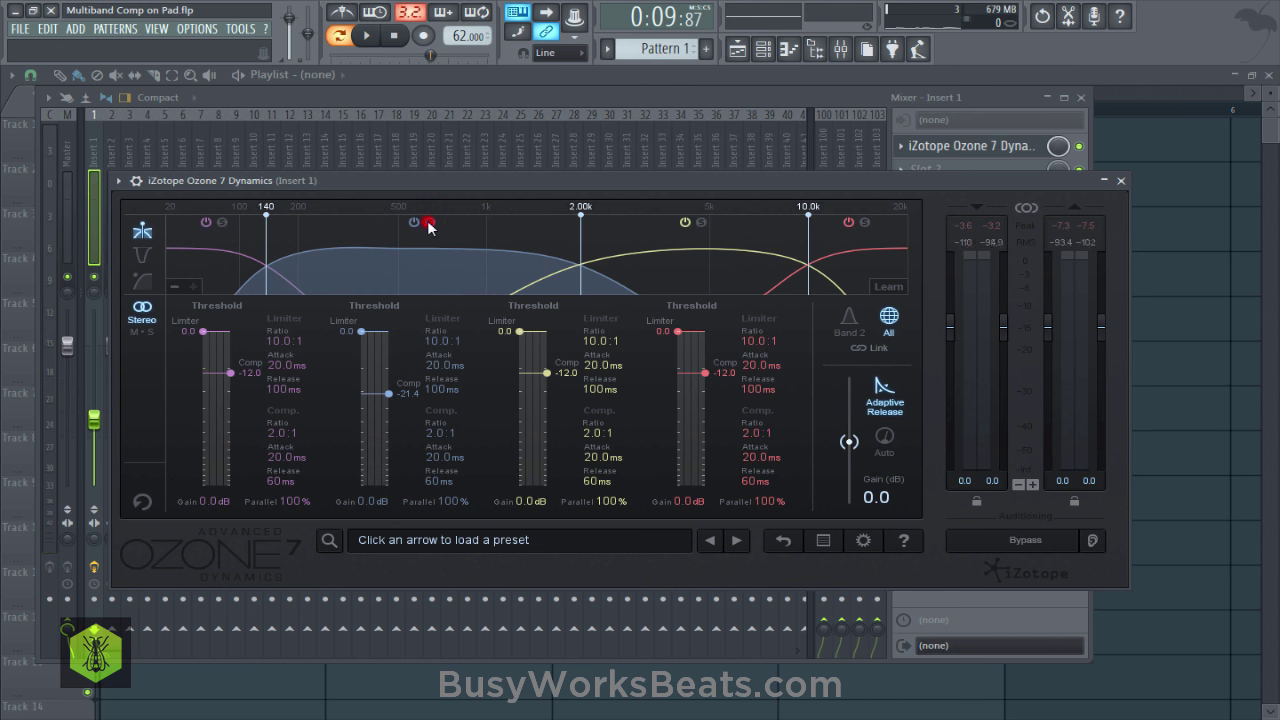
Solo band 1 and, during playback, set its compression threshold to -27.0 dB
{"action": "left_click", "coordinate": [221, 224]}
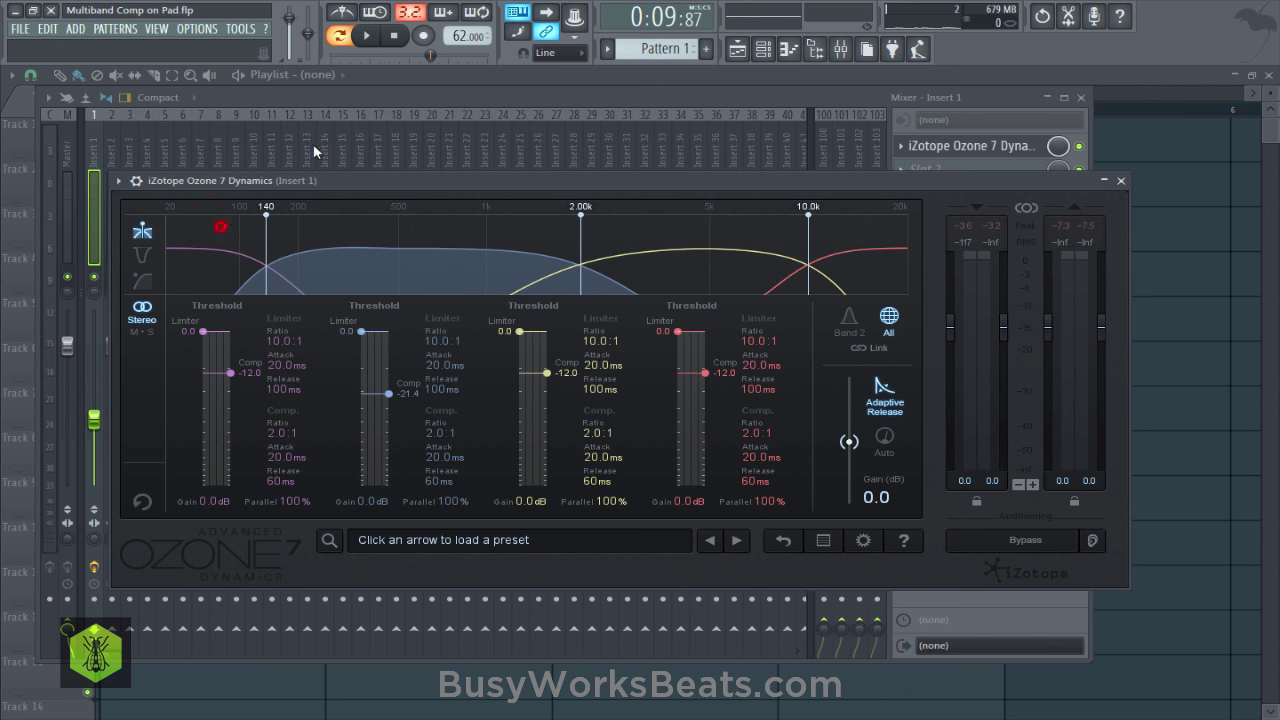
{"action": "left_click", "coordinate": [370, 36]}
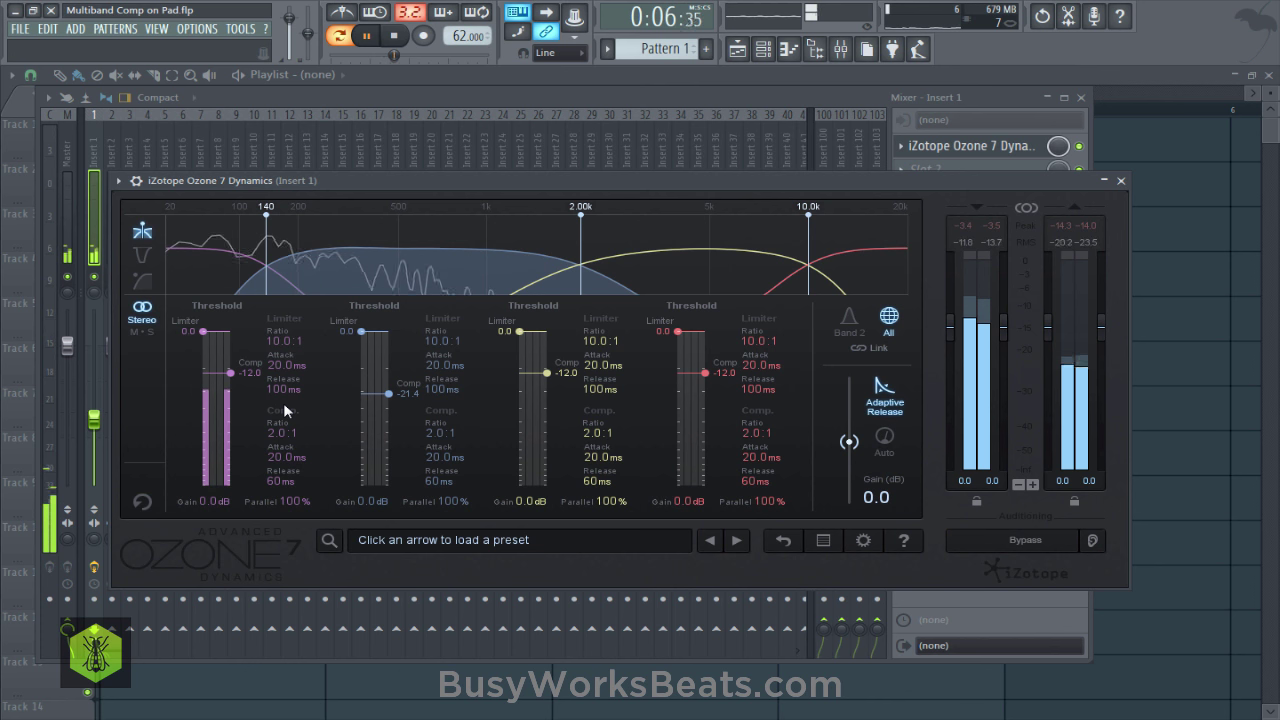
{"action": "left_click_drag", "start_coordinate": [231, 373], "coordinate": [238, 399]}
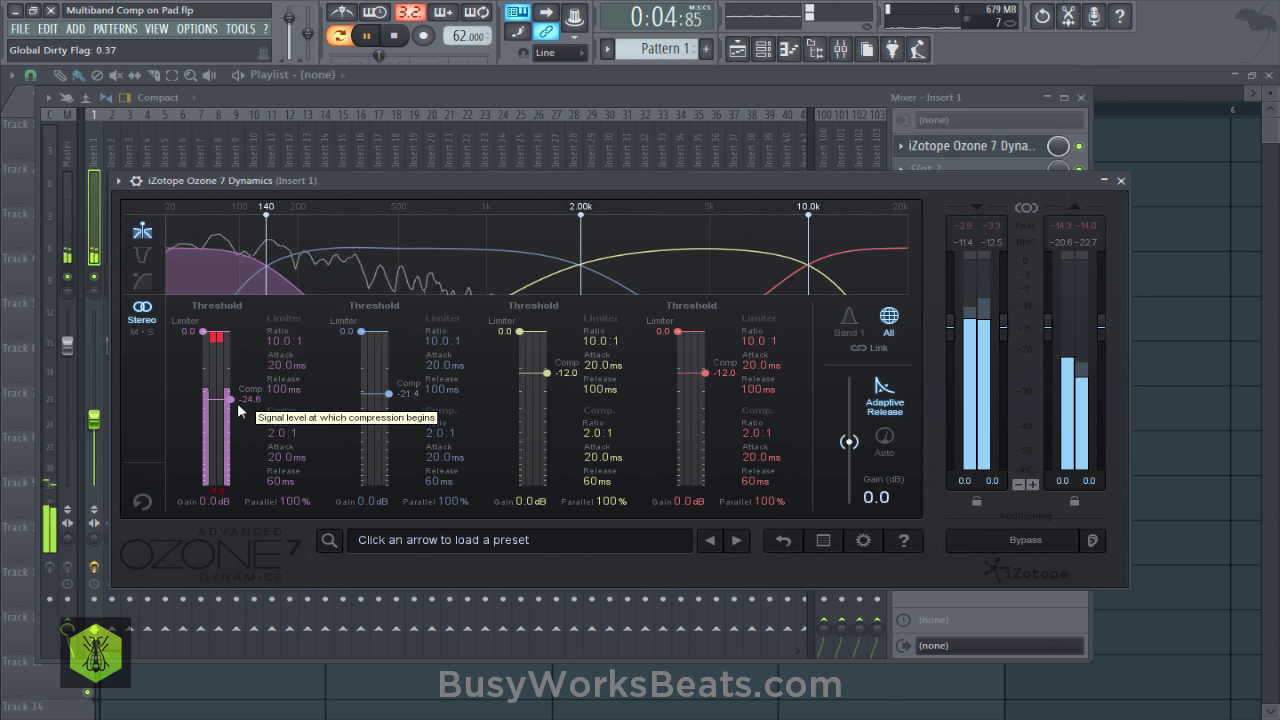
{"action": "left_click_drag", "start_coordinate": [237, 402], "coordinate": [236, 364]}
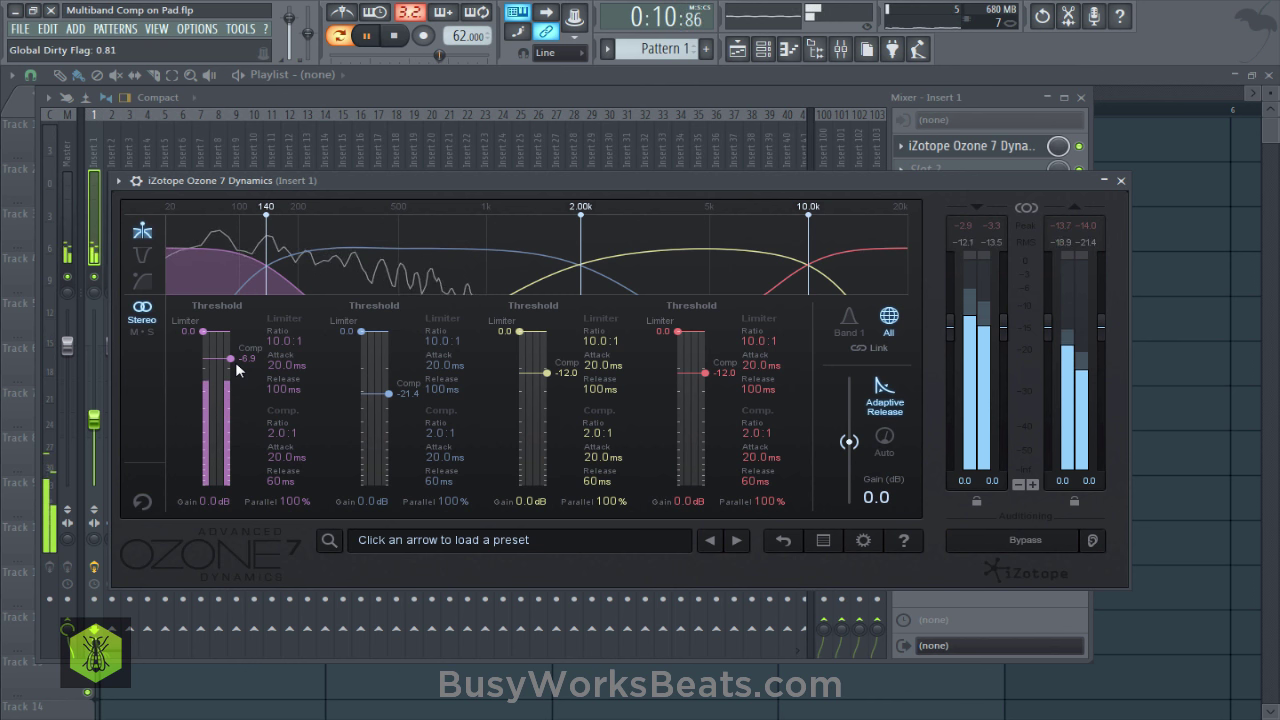
{"action": "left_click_drag", "start_coordinate": [236, 366], "coordinate": [240, 405]}
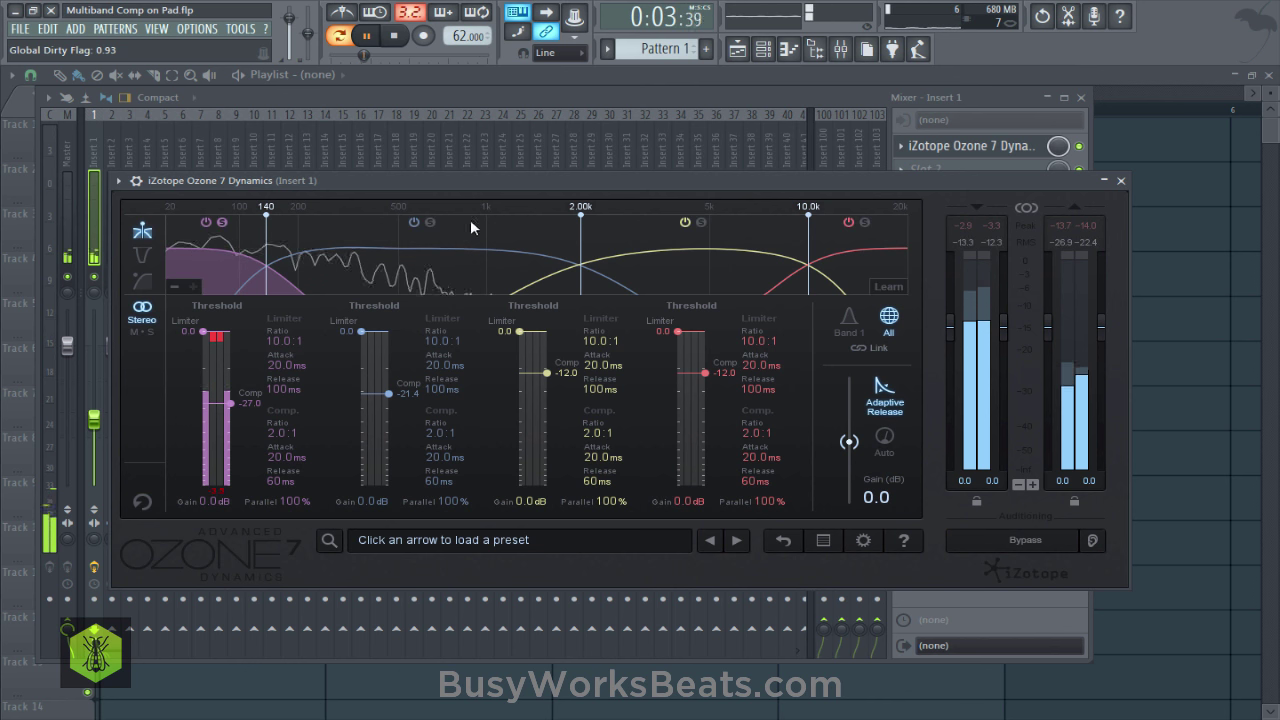
Solo band 2 and lower band 2's compression and limiter thresholds and band 1's limiter
{"action": "left_click", "coordinate": [431, 222]}
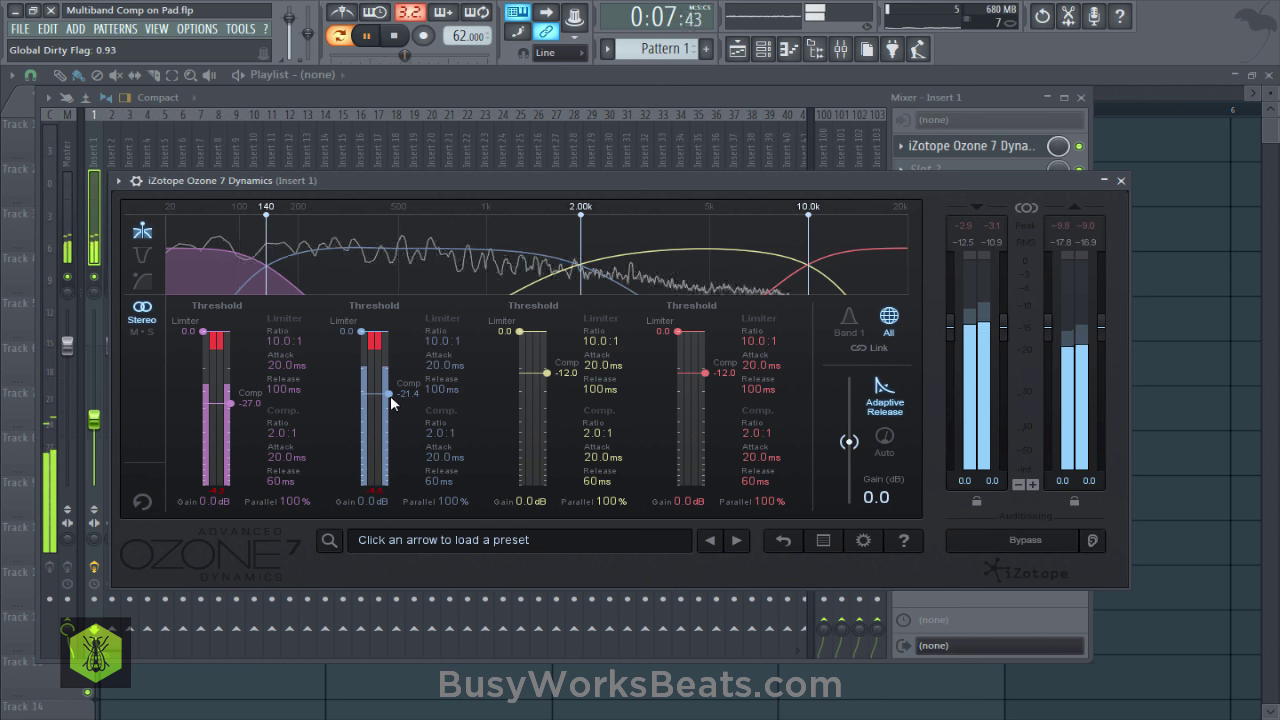
{"action": "left_click_drag", "start_coordinate": [390, 397], "coordinate": [390, 391]}
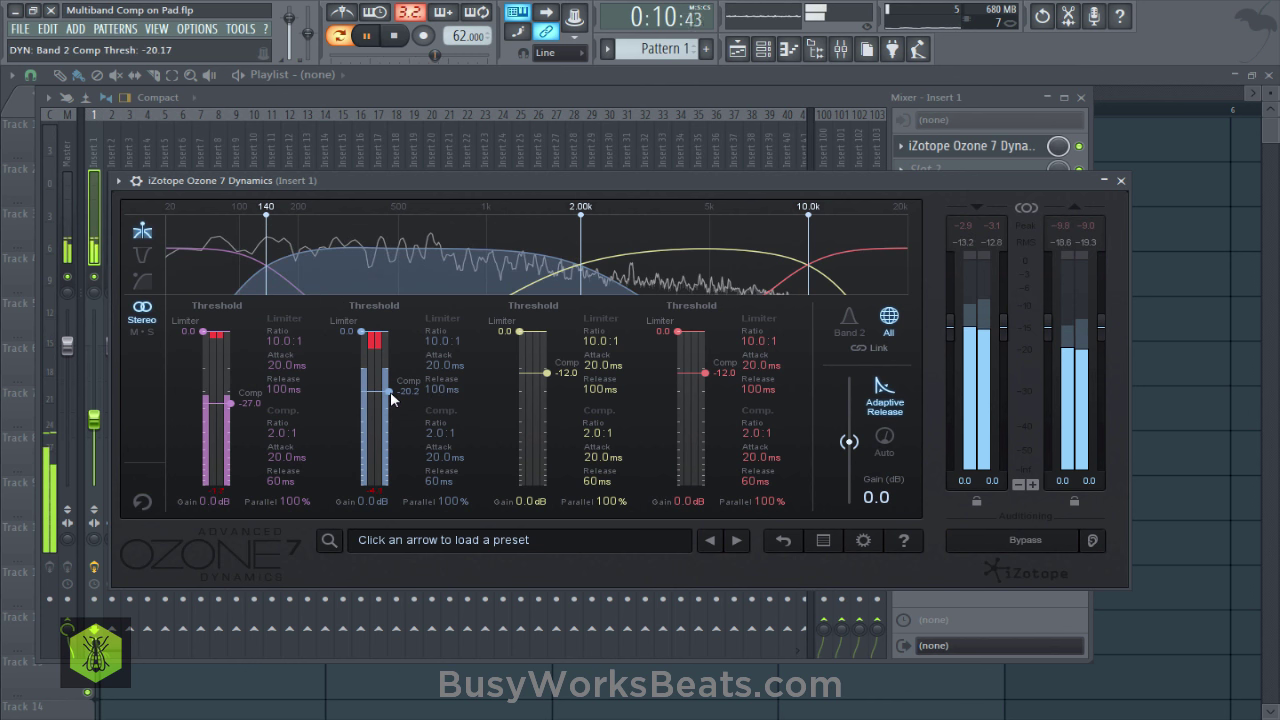
{"action": "left_click", "coordinate": [366, 44]}
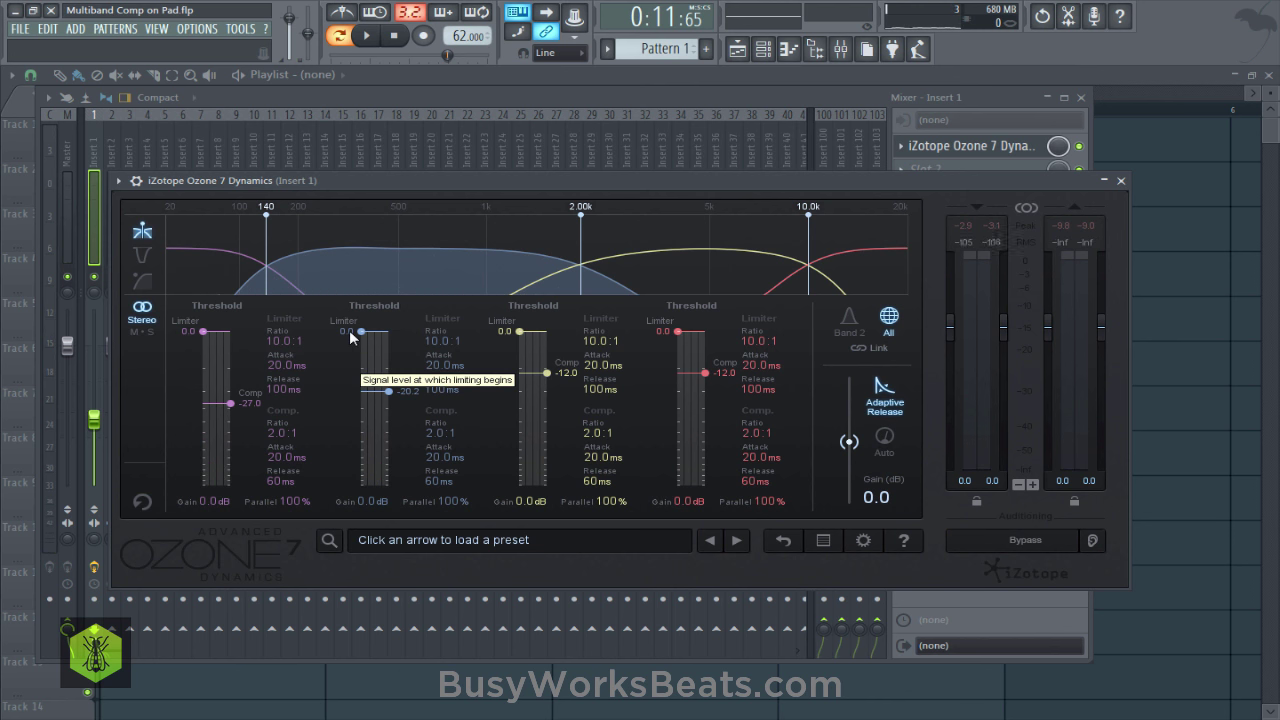
{"action": "left_click_drag", "start_coordinate": [349, 330], "coordinate": [340, 401]}
{"action": "left_click_drag", "start_coordinate": [183, 331], "coordinate": [186, 408]}
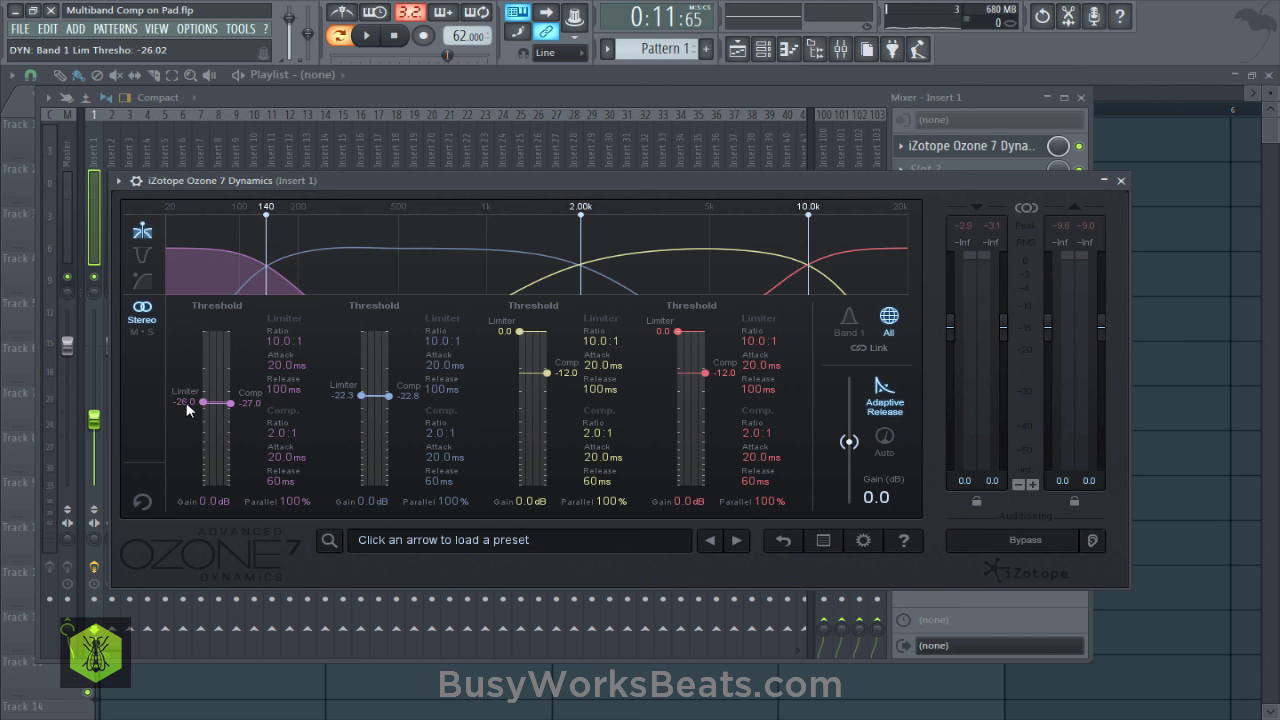
While playing, tune band 1 to -21.9 limit/-30.7 compress and band 2 to -12.8/-25.1
{"action": "left_click", "coordinate": [367, 38]}
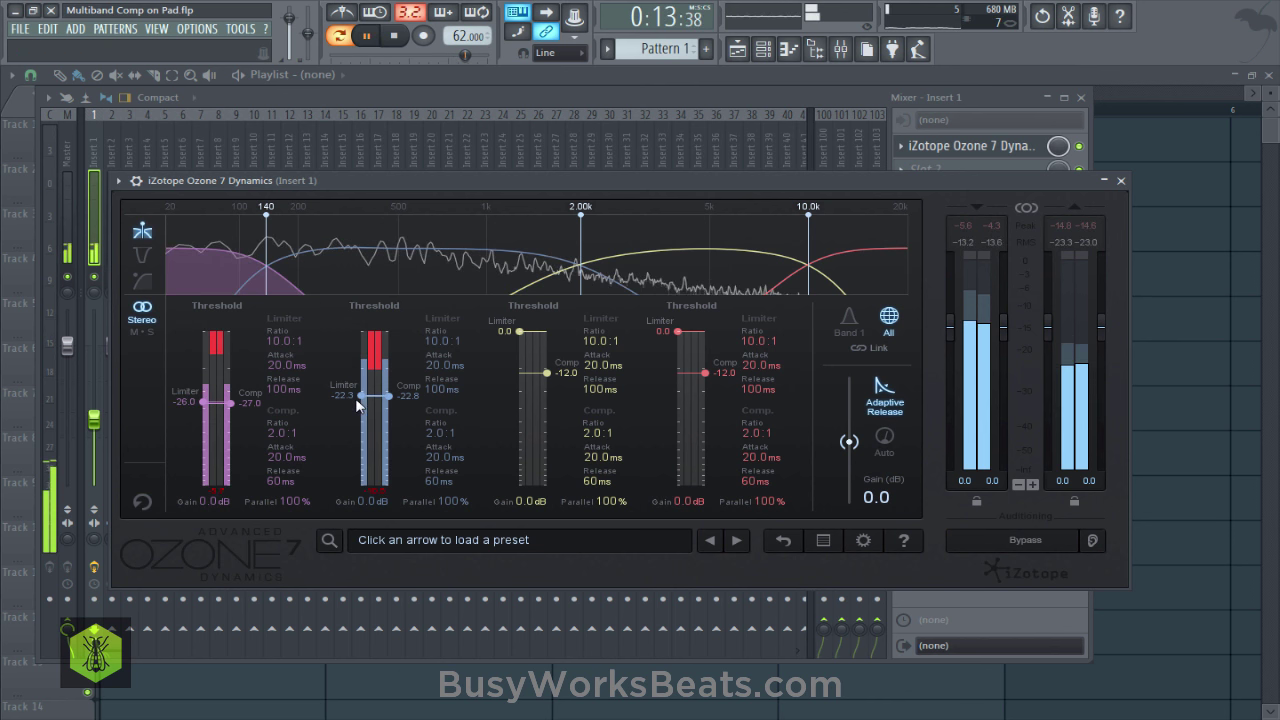
{"action": "left_click_drag", "start_coordinate": [409, 399], "coordinate": [408, 392]}
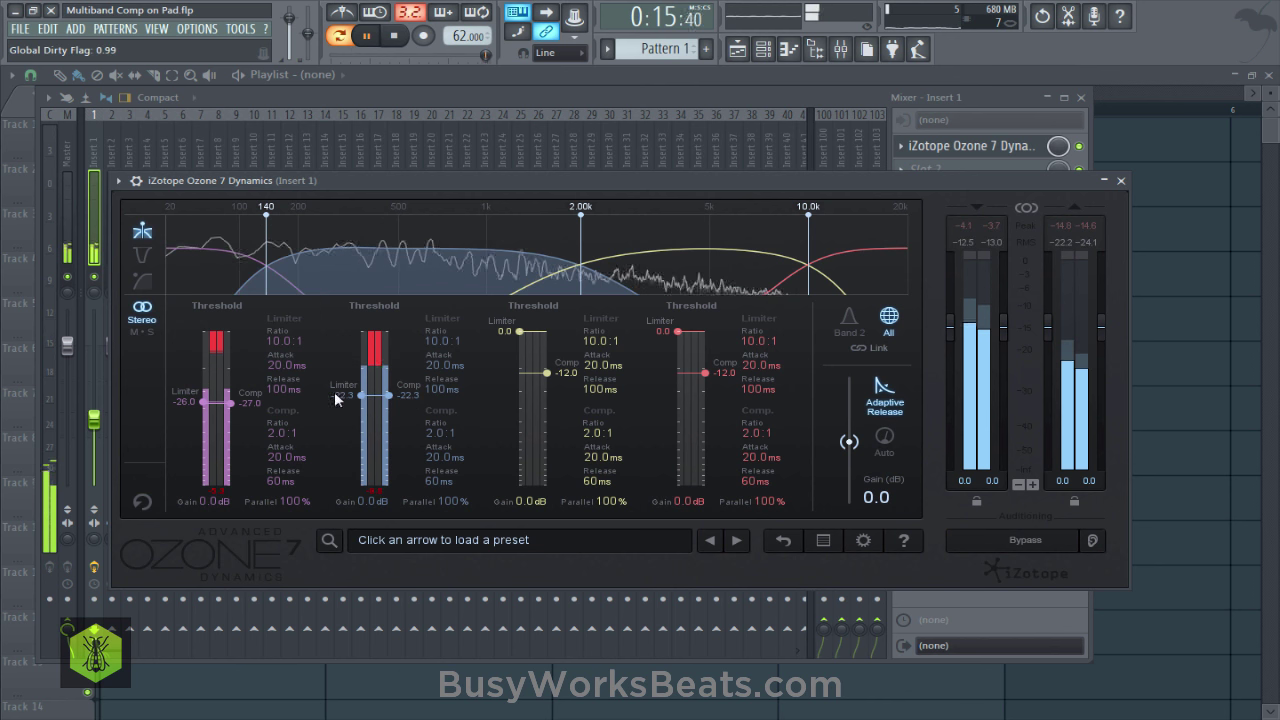
{"action": "left_click_drag", "start_coordinate": [237, 404], "coordinate": [238, 396]}
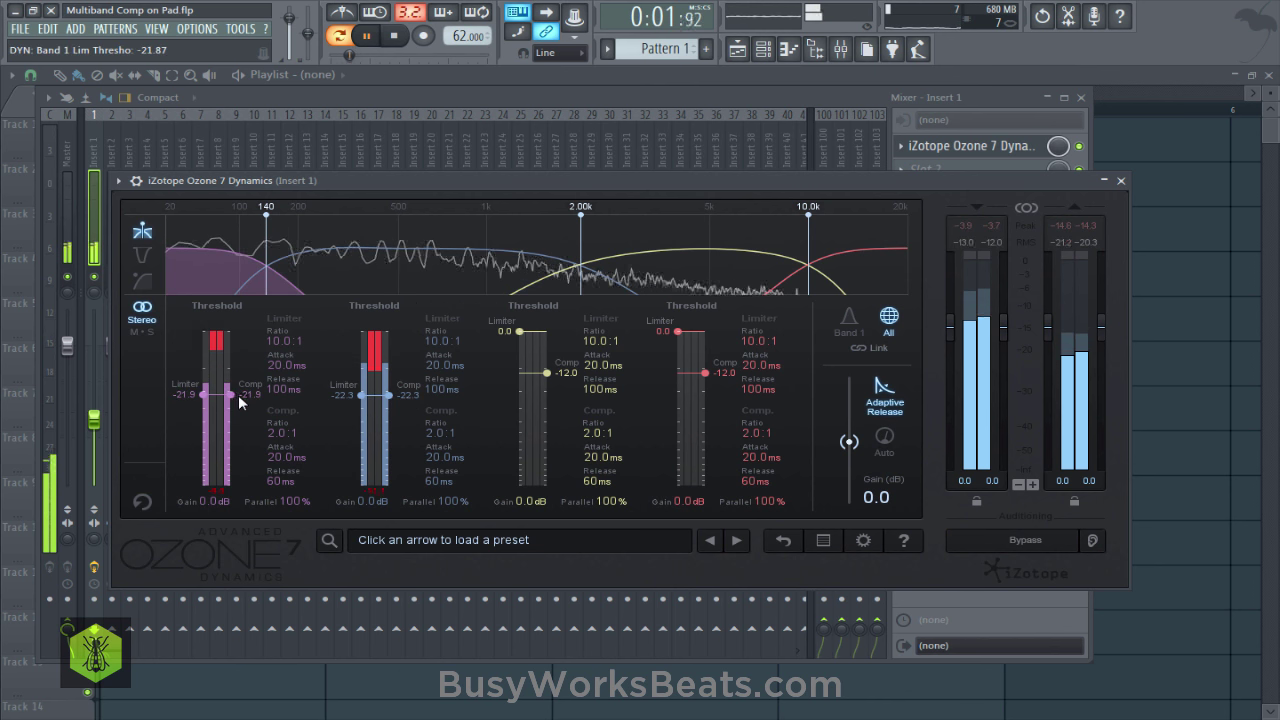
{"action": "left_click_drag", "start_coordinate": [420, 399], "coordinate": [407, 389]}
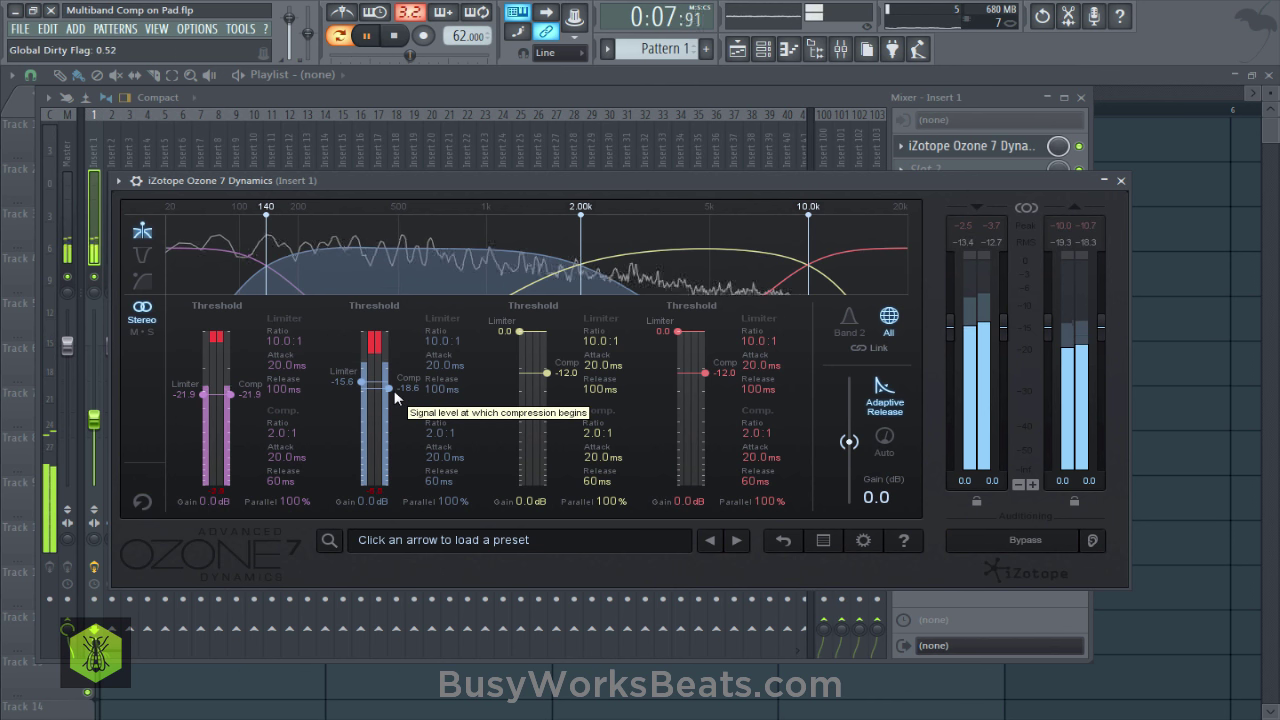
{"action": "left_click_drag", "start_coordinate": [400, 393], "coordinate": [395, 410]}
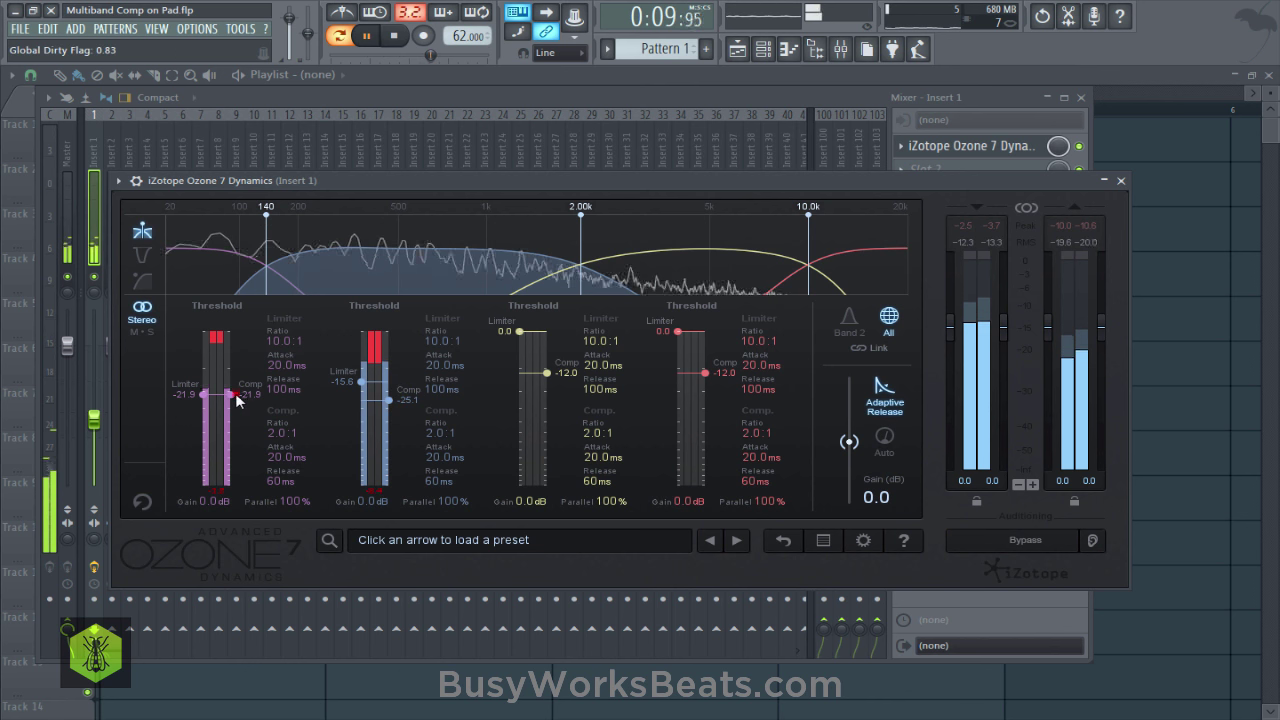
{"action": "left_click_drag", "start_coordinate": [230, 395], "coordinate": [237, 407]}
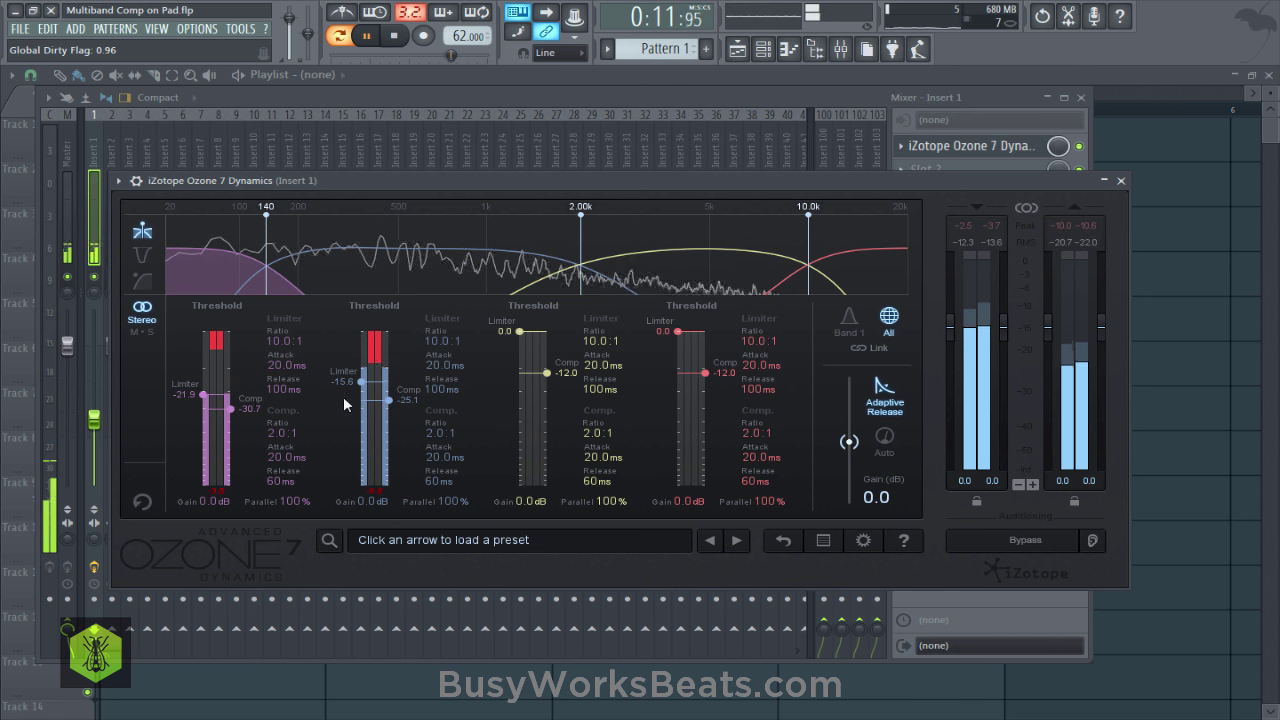
{"action": "left_click_drag", "start_coordinate": [359, 383], "coordinate": [414, 371]}
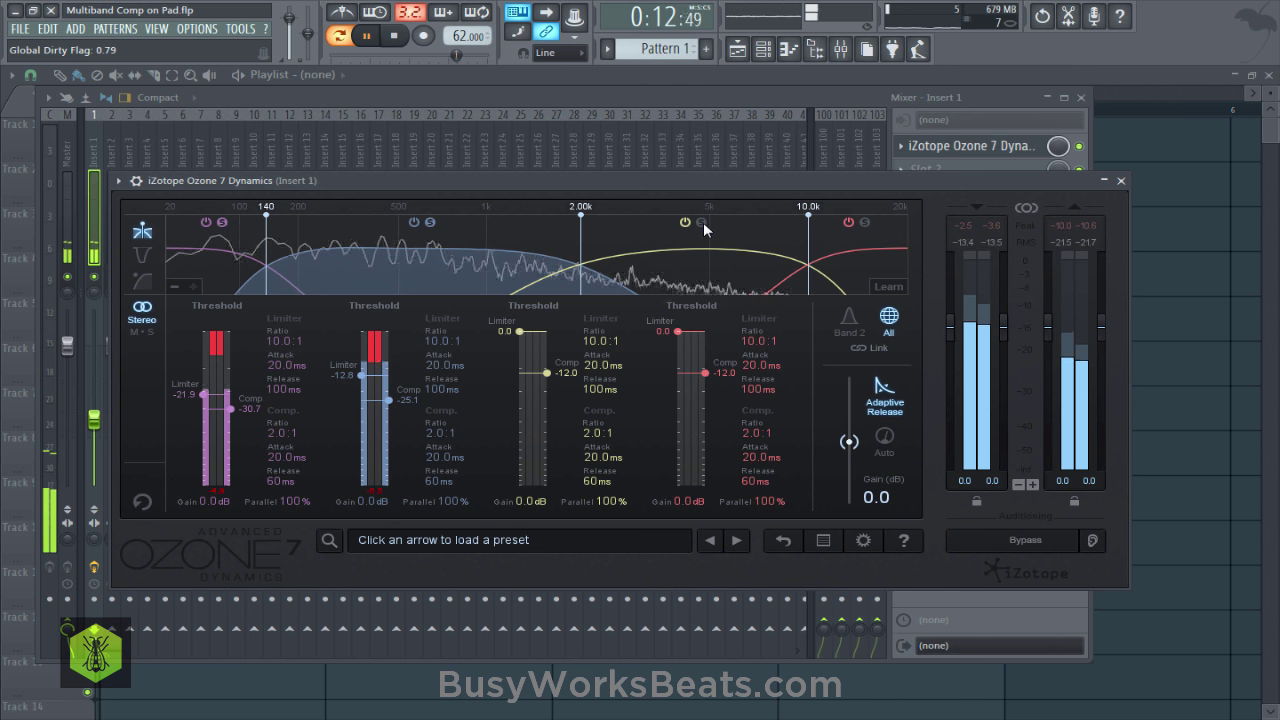
Solo band 3, bring the mixer forward, and lower Insert 1's volume to about -10.8 dB
{"action": "left_click", "coordinate": [702, 222]}
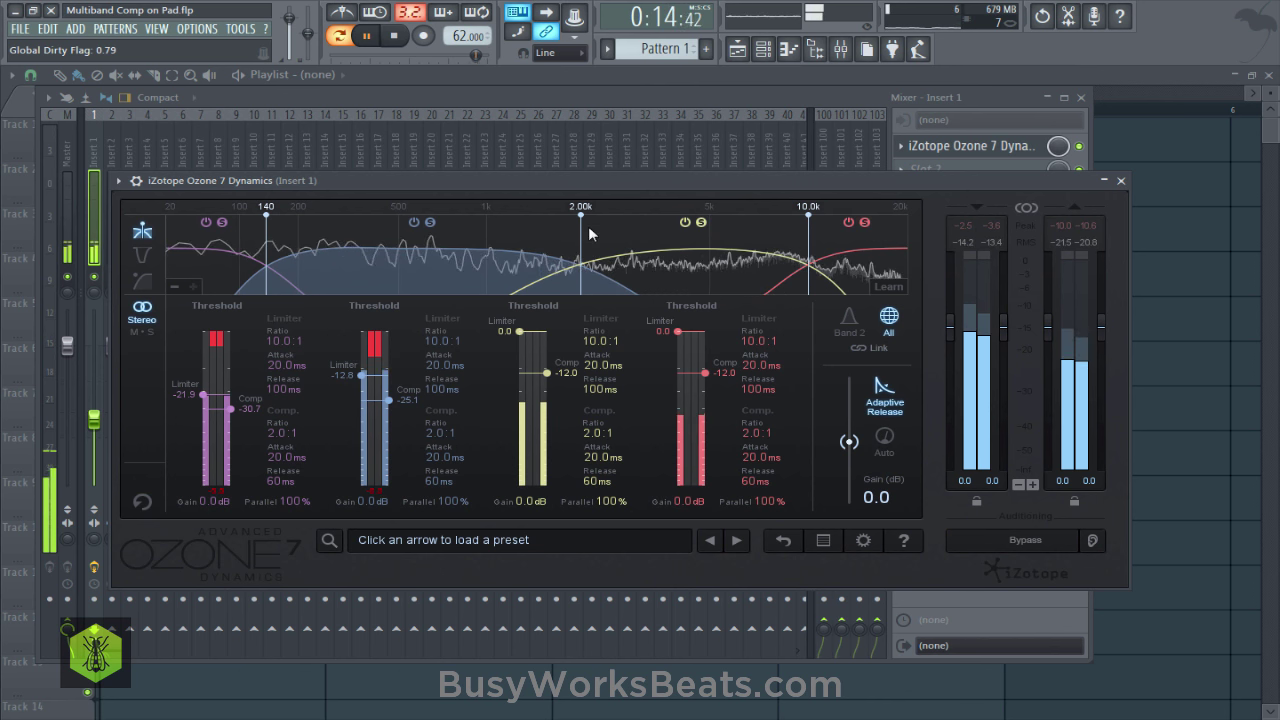
{"action": "left_click", "coordinate": [430, 95]}
{"action": "left_click_drag", "start_coordinate": [96, 424], "coordinate": [95, 408]}
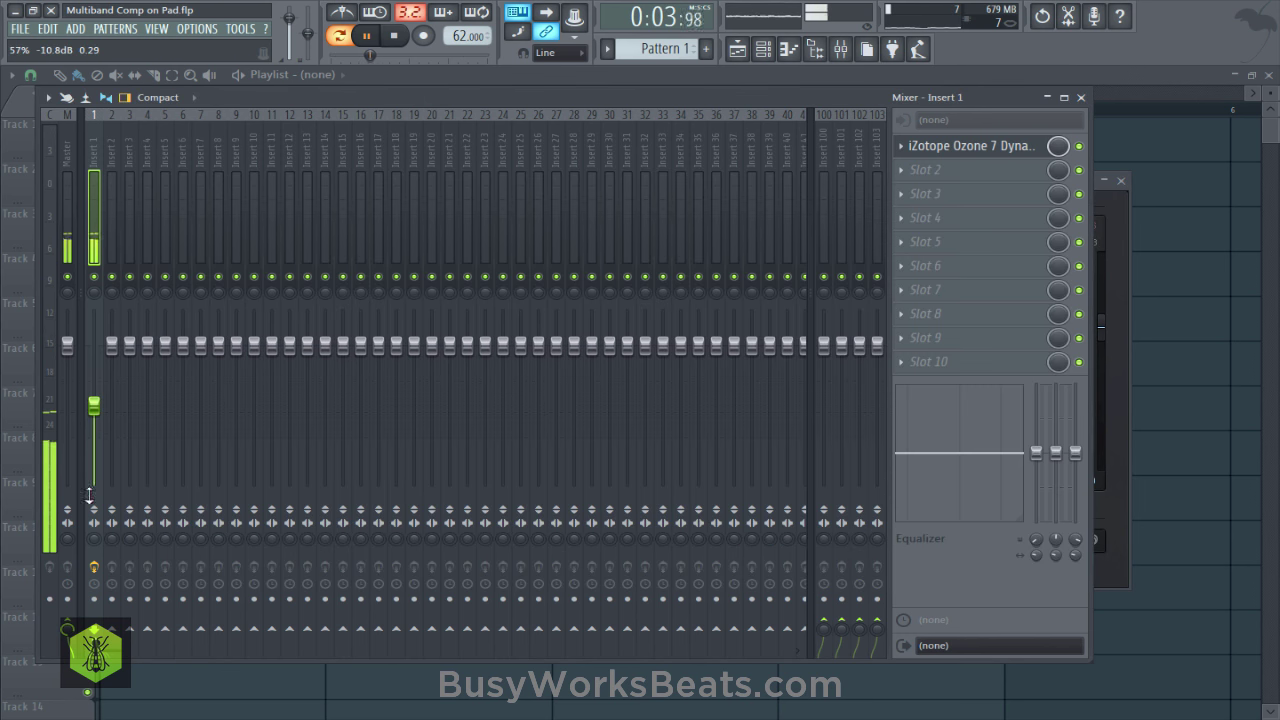
Audition the pad and switch Insert 1's effects back on
{"action": "left_click", "coordinate": [367, 35]}
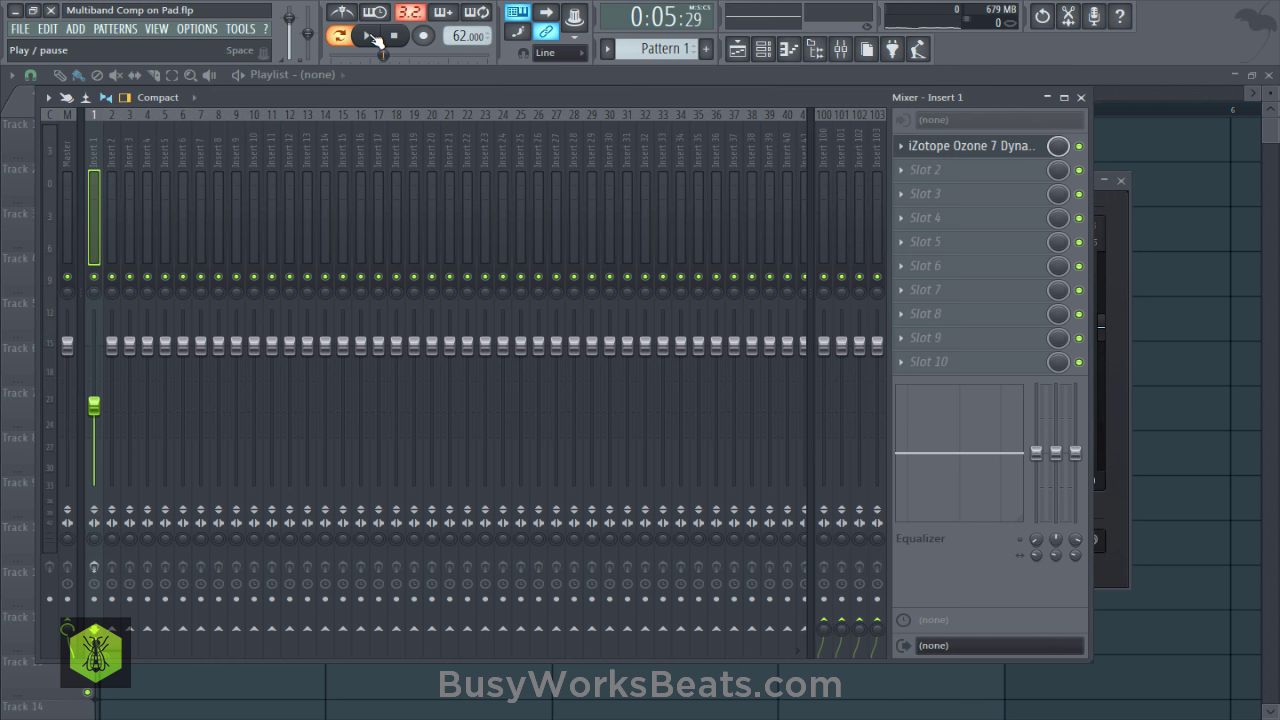
{"action": "left_click", "coordinate": [372, 37]}
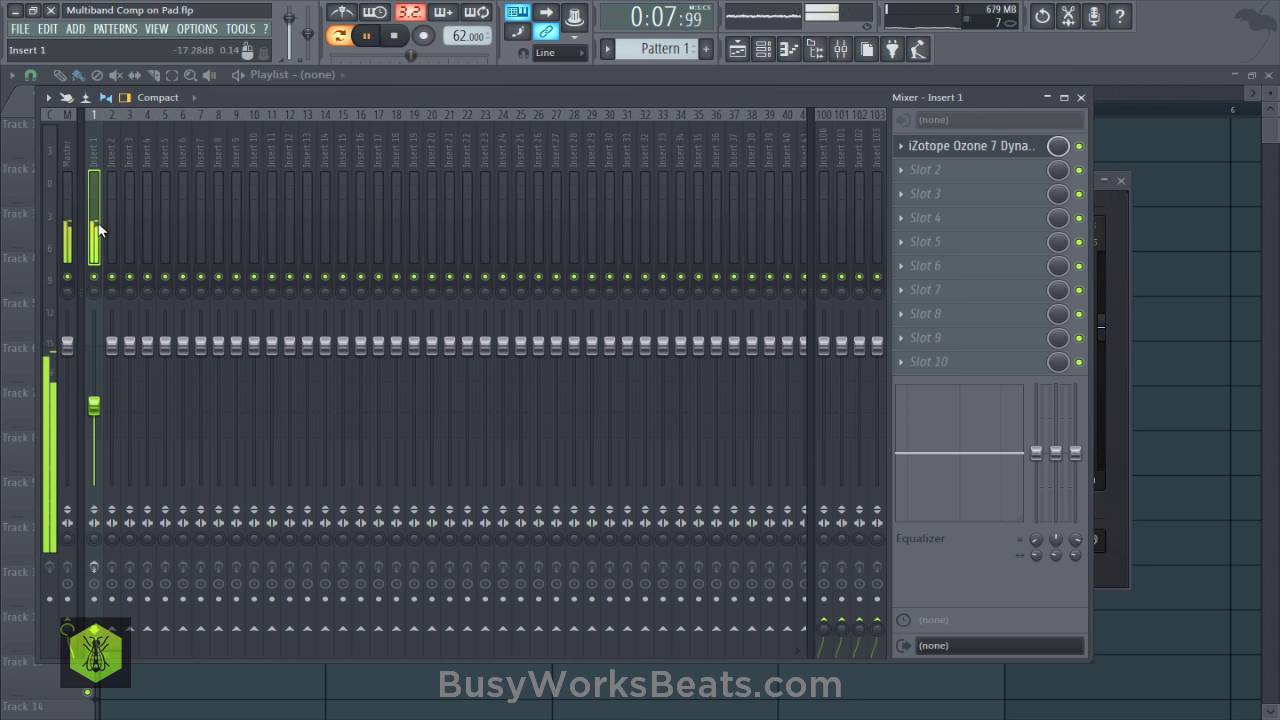
{"action": "left_click", "coordinate": [371, 42]}
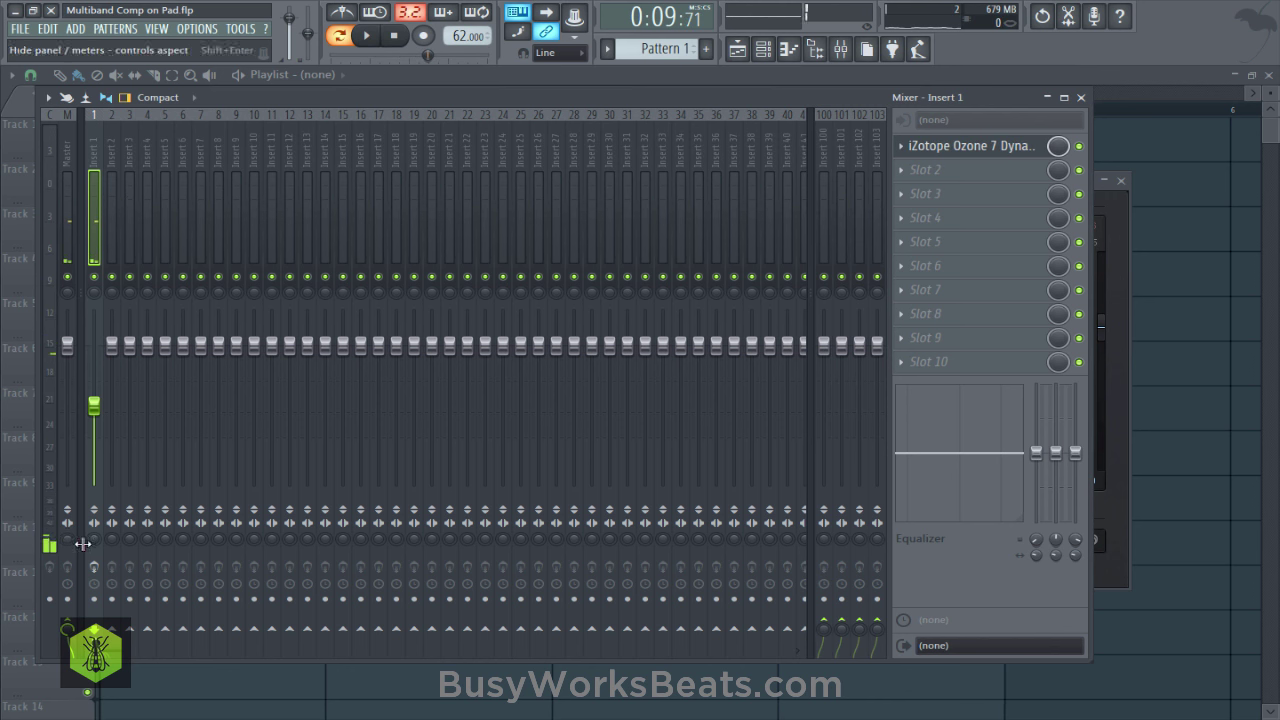
{"action": "left_click", "coordinate": [94, 567]}
{"action": "left_click", "coordinate": [366, 35]}
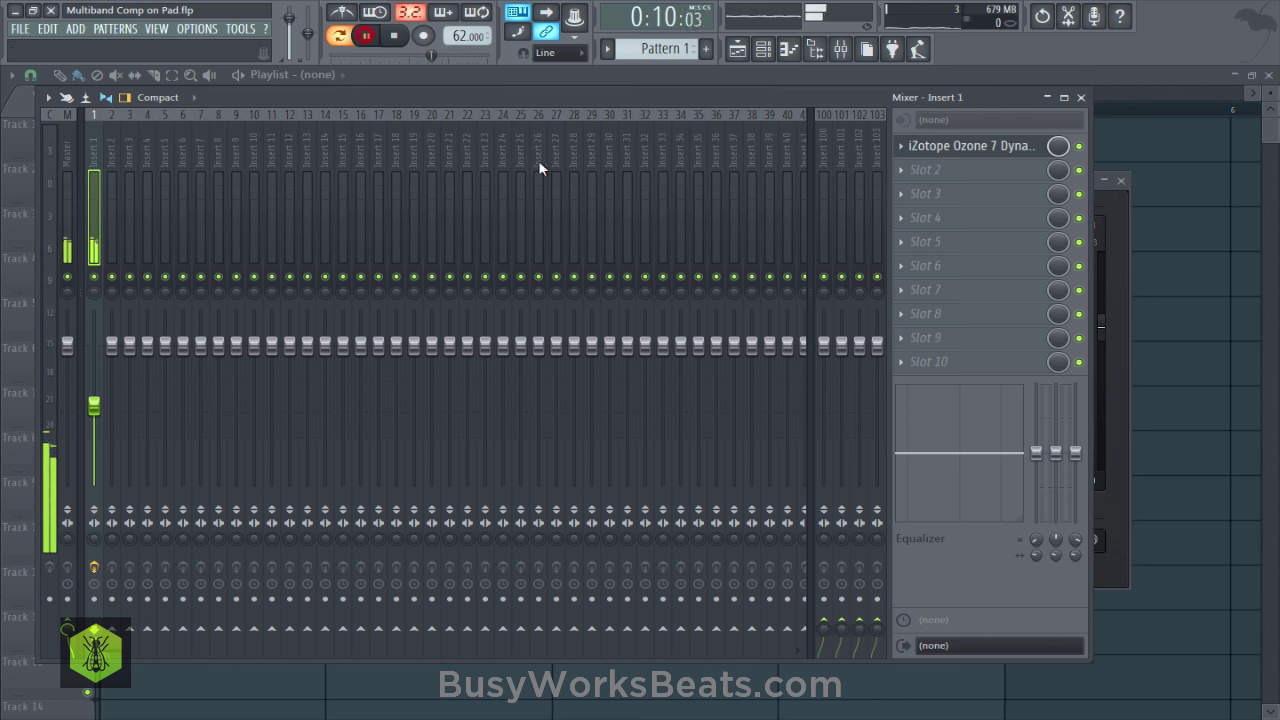
Pause and reopen the Ozone 7 Dynamics editor from Insert 1's slot
{"action": "left_click", "coordinate": [960, 153]}
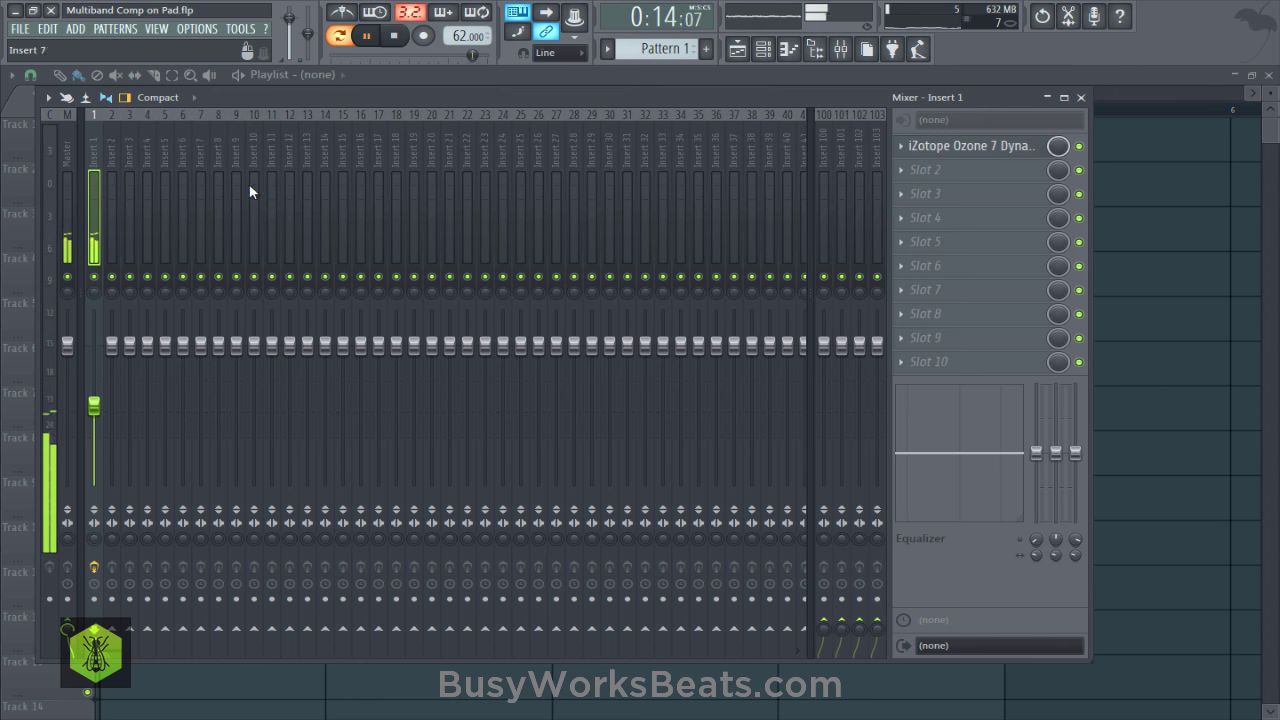
{"action": "key", "text": "space"}
{"action": "left_click", "coordinate": [975, 150]}
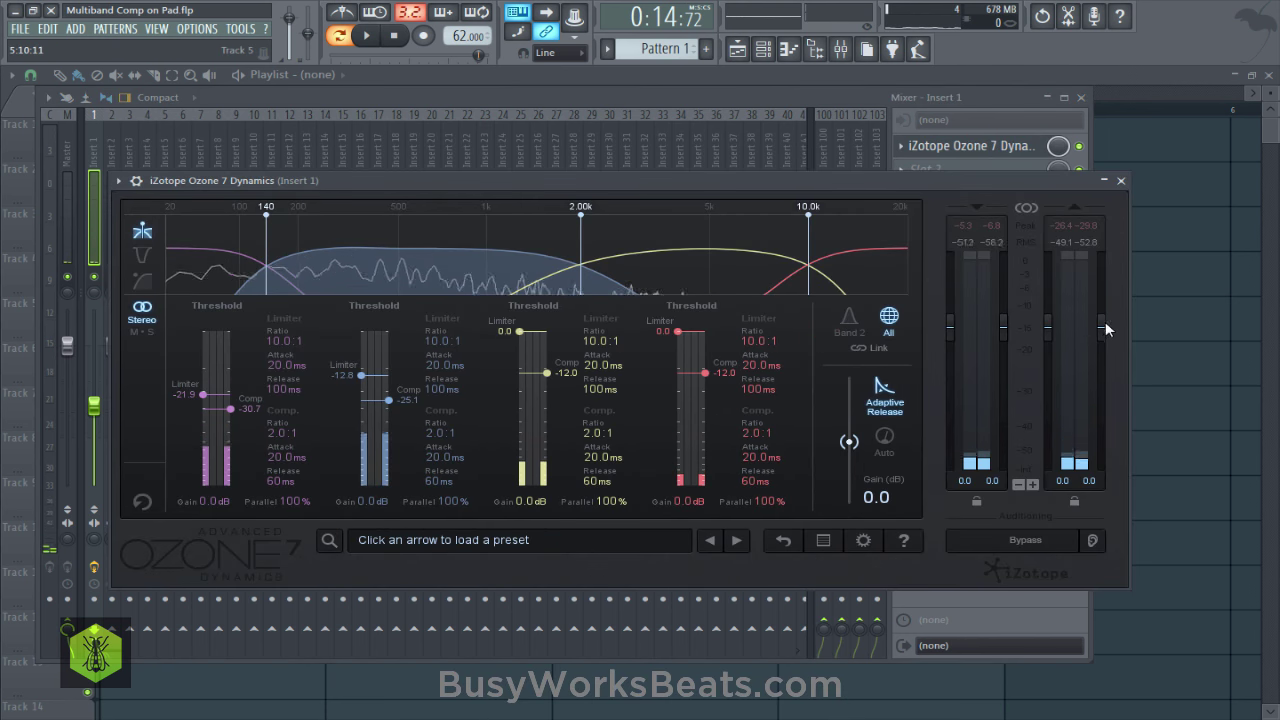
Raise Ozone's right output gain to +8.0 dB and close the plugin window
{"action": "left_click_drag", "start_coordinate": [1103, 331], "coordinate": [1106, 277]}
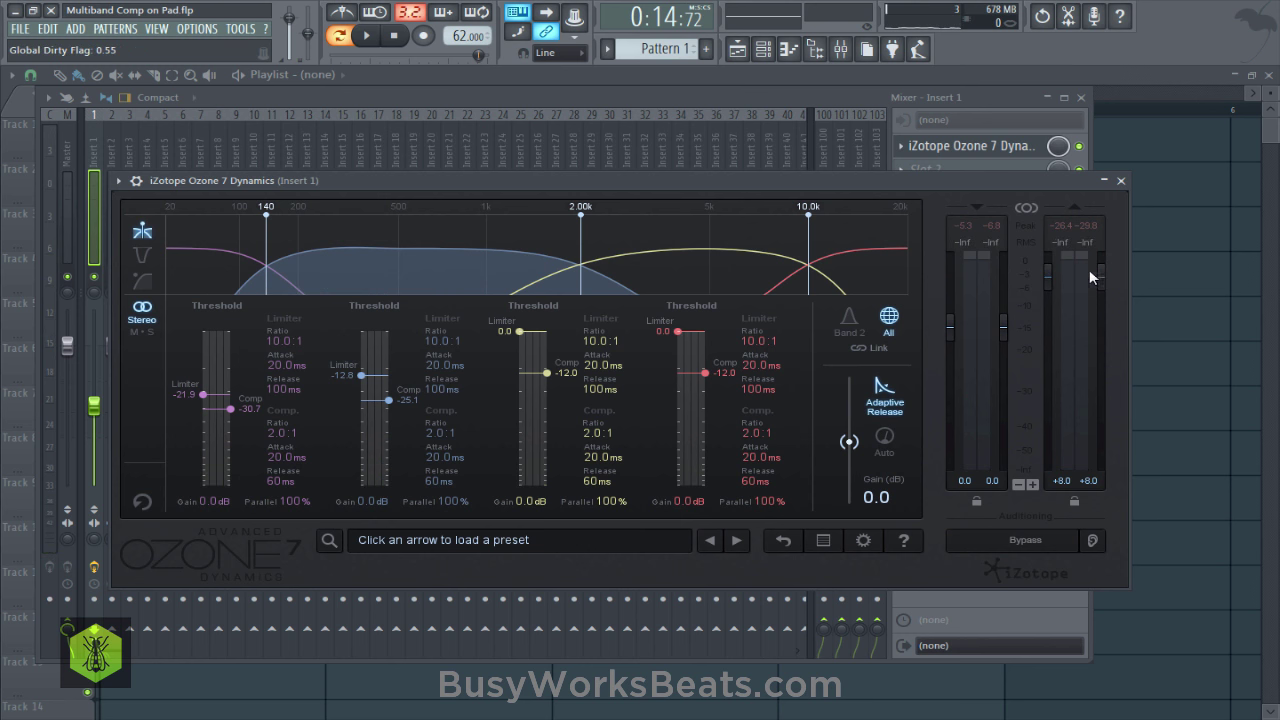
{"action": "left_click", "coordinate": [1123, 181]}
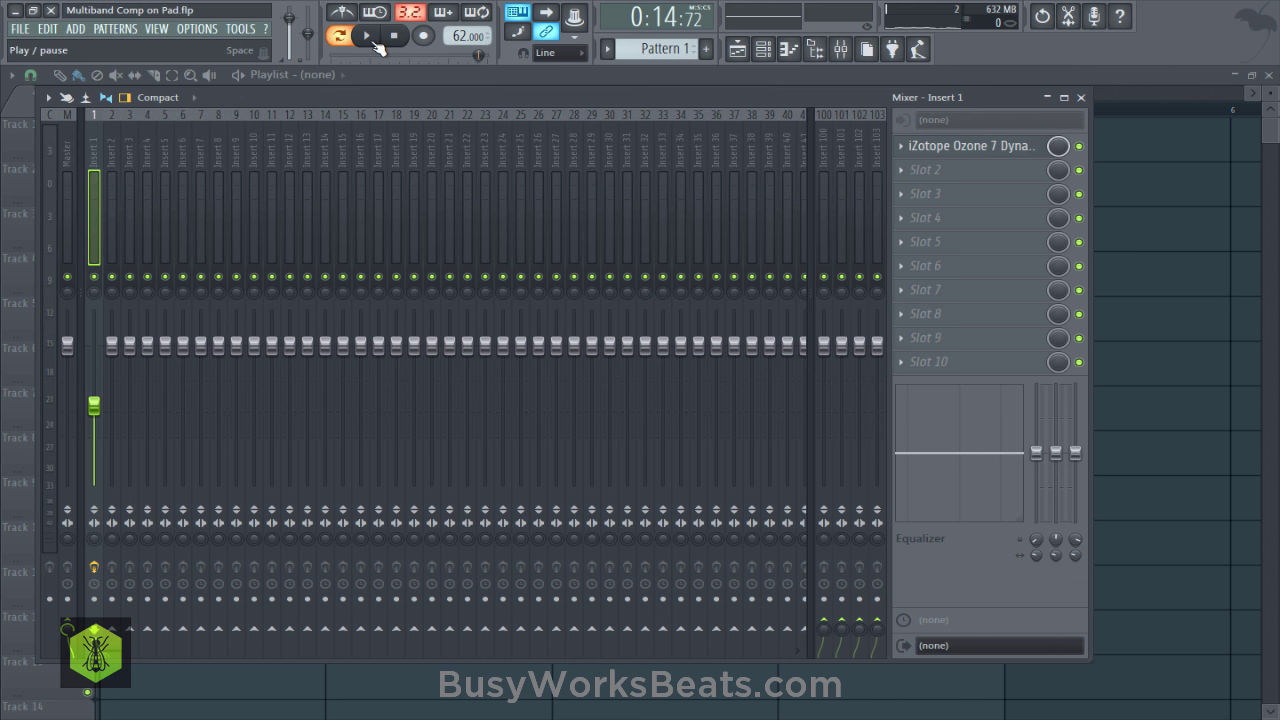
Compare the dry and processed pad by toggling Insert 1's effects on and off during playback
{"action": "left_click", "coordinate": [94, 567]}
{"action": "left_click", "coordinate": [372, 38]}
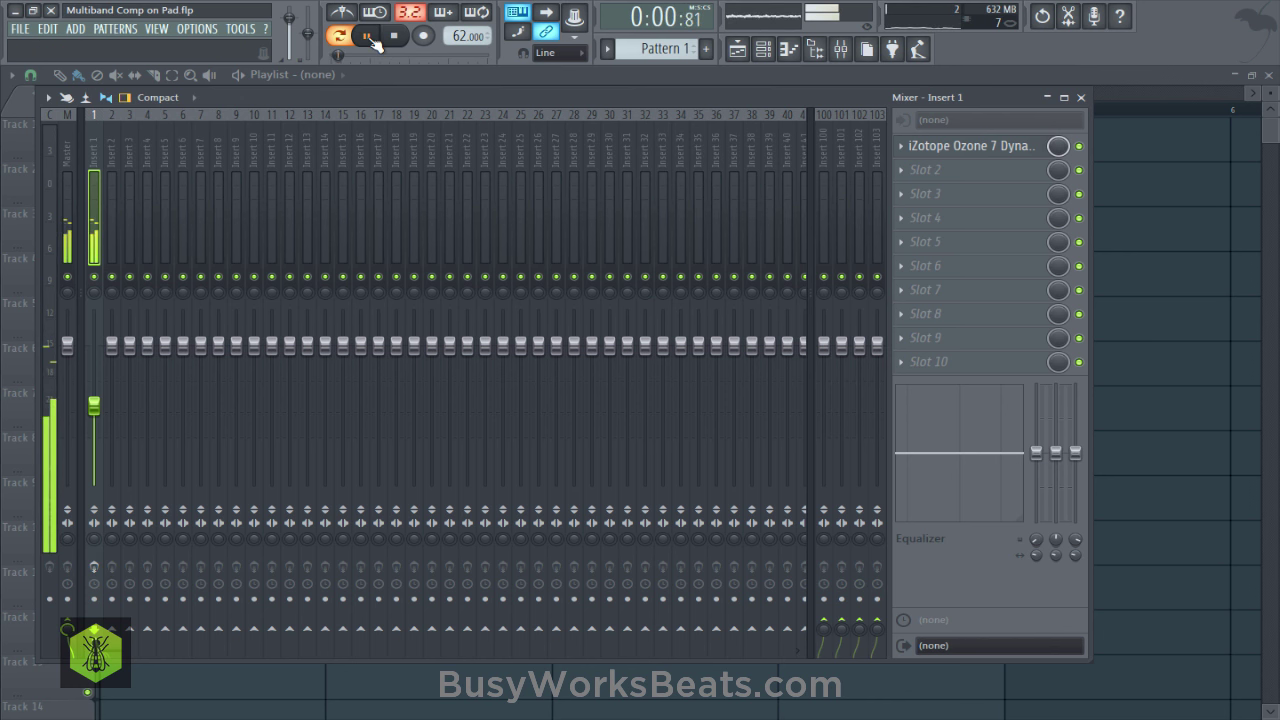
{"action": "left_click", "coordinate": [370, 38]}
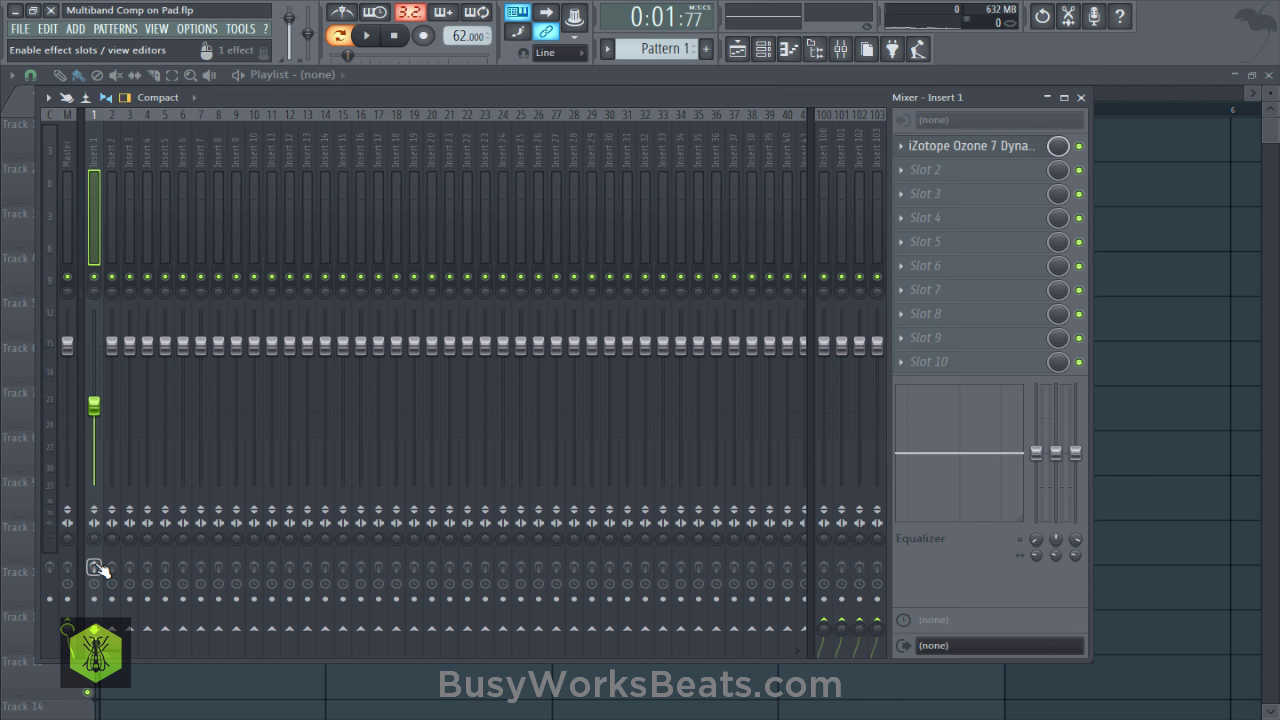
{"action": "left_click", "coordinate": [95, 567]}
{"action": "left_click", "coordinate": [370, 40]}
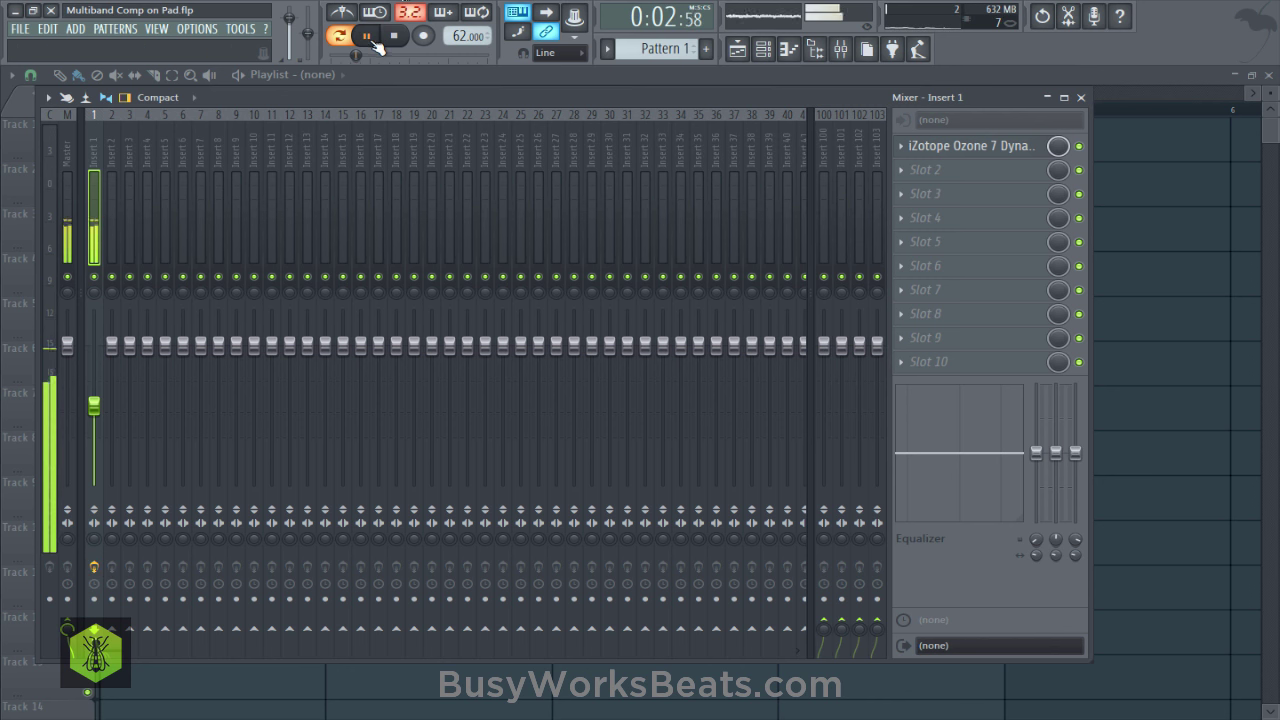
{"action": "left_click", "coordinate": [369, 40]}
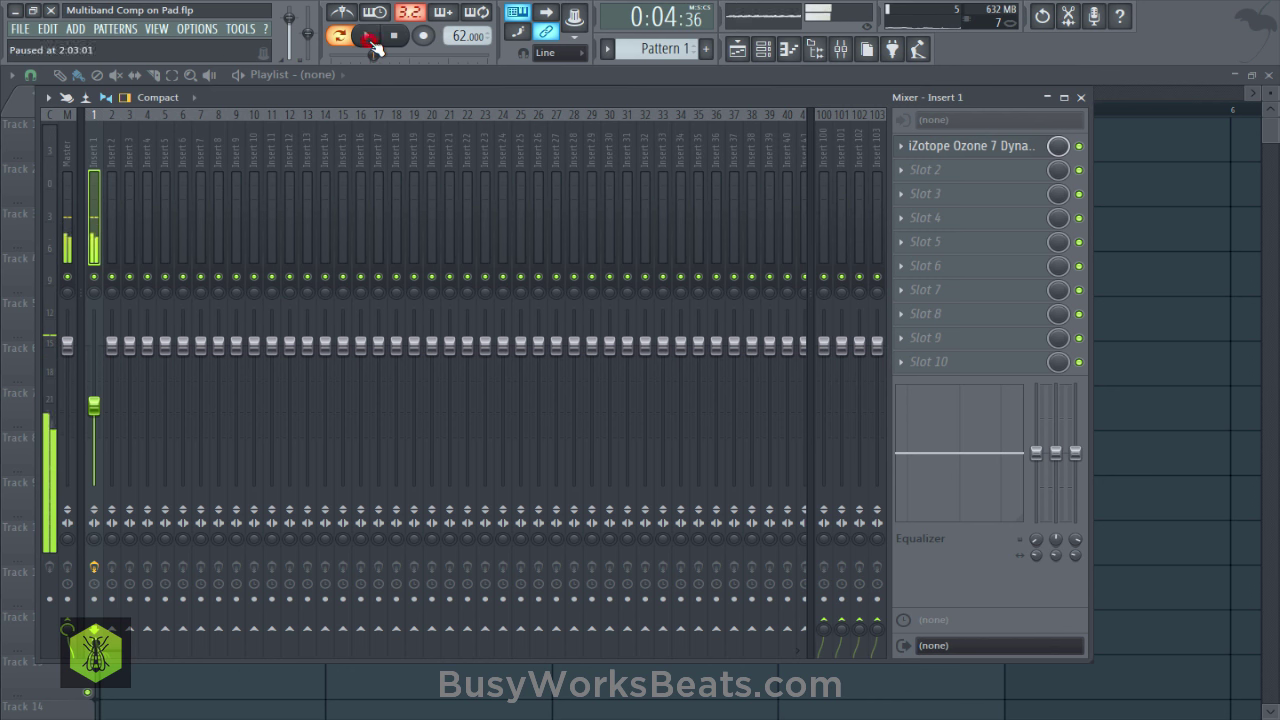
{"action": "left_click", "coordinate": [94, 567]}
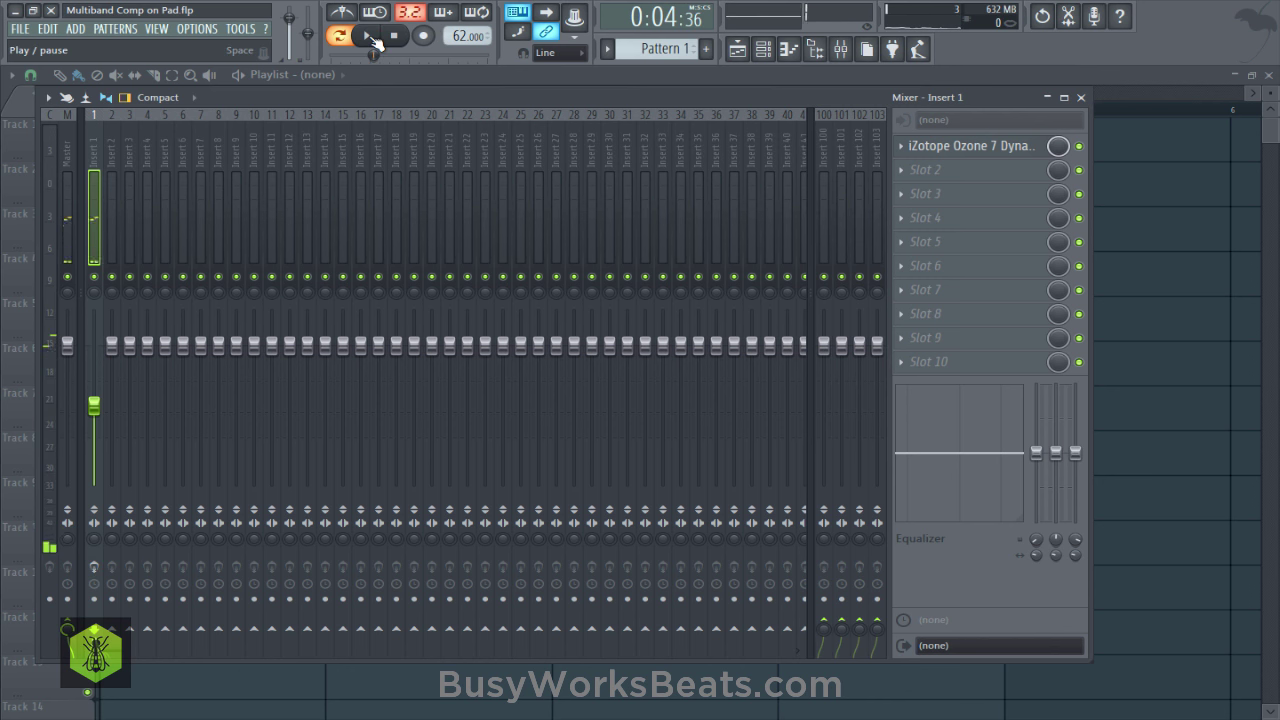
{"action": "left_click", "coordinate": [372, 40]}
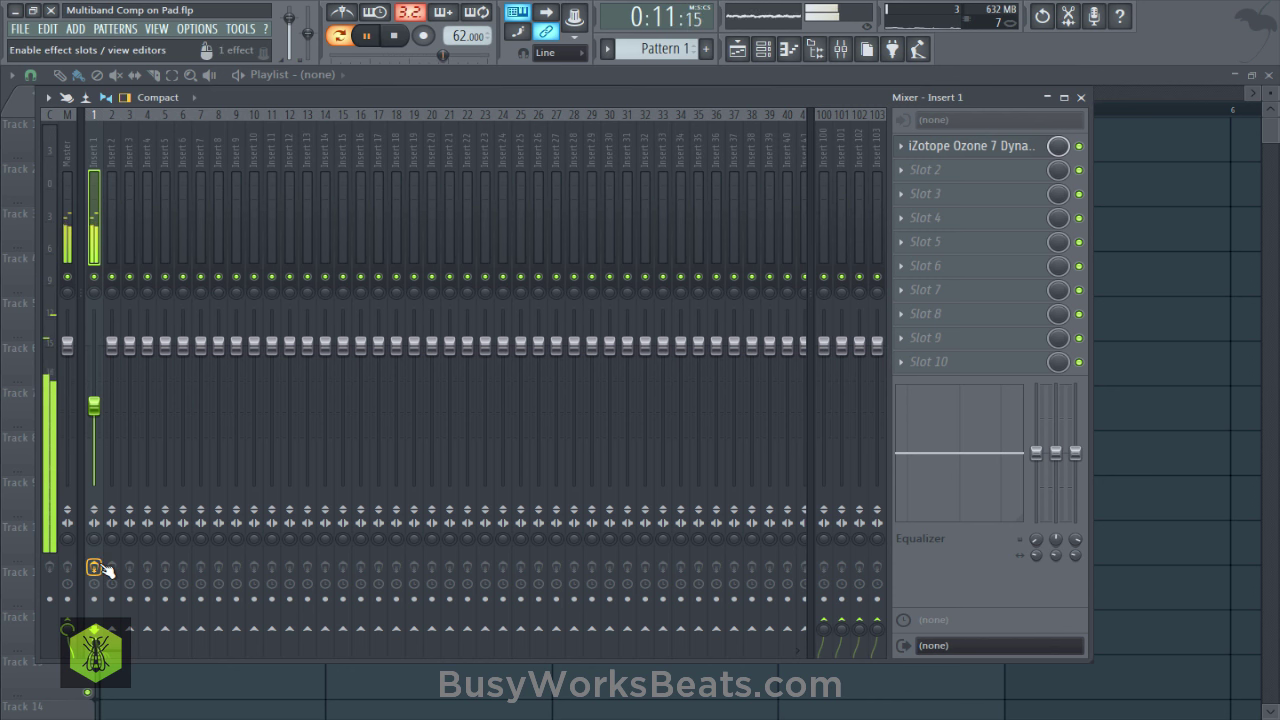
Reopen Ozone 7 Dynamics, lower its output gain to +5.3 dB, close it, and stop playback
{"action": "left_click", "coordinate": [970, 148]}
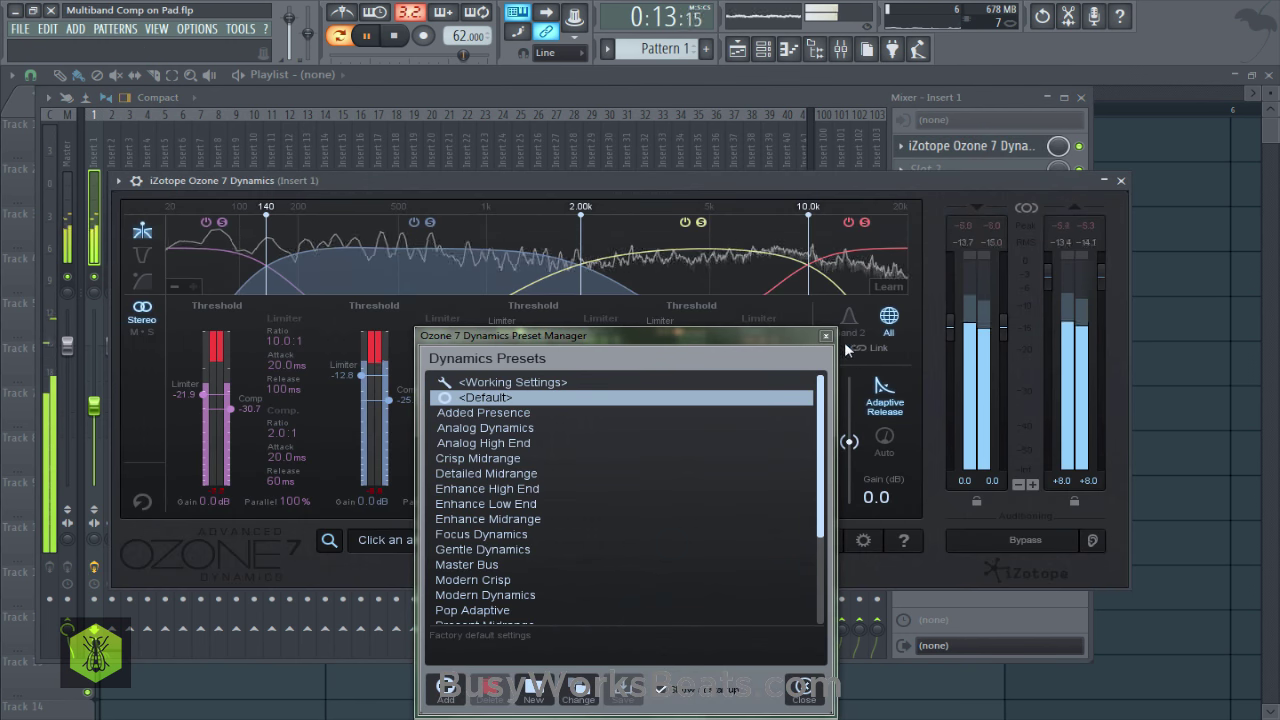
{"action": "left_click", "coordinate": [845, 341]}
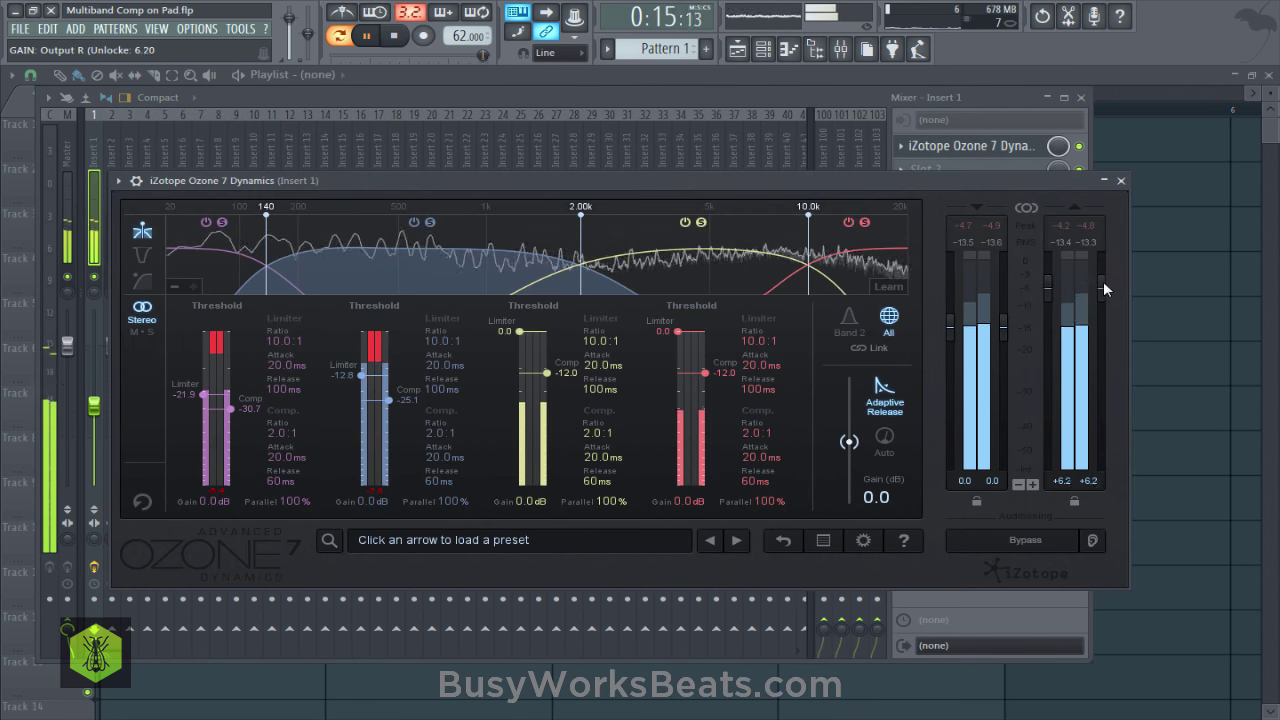
{"action": "left_click_drag", "start_coordinate": [1103, 287], "coordinate": [1101, 290]}
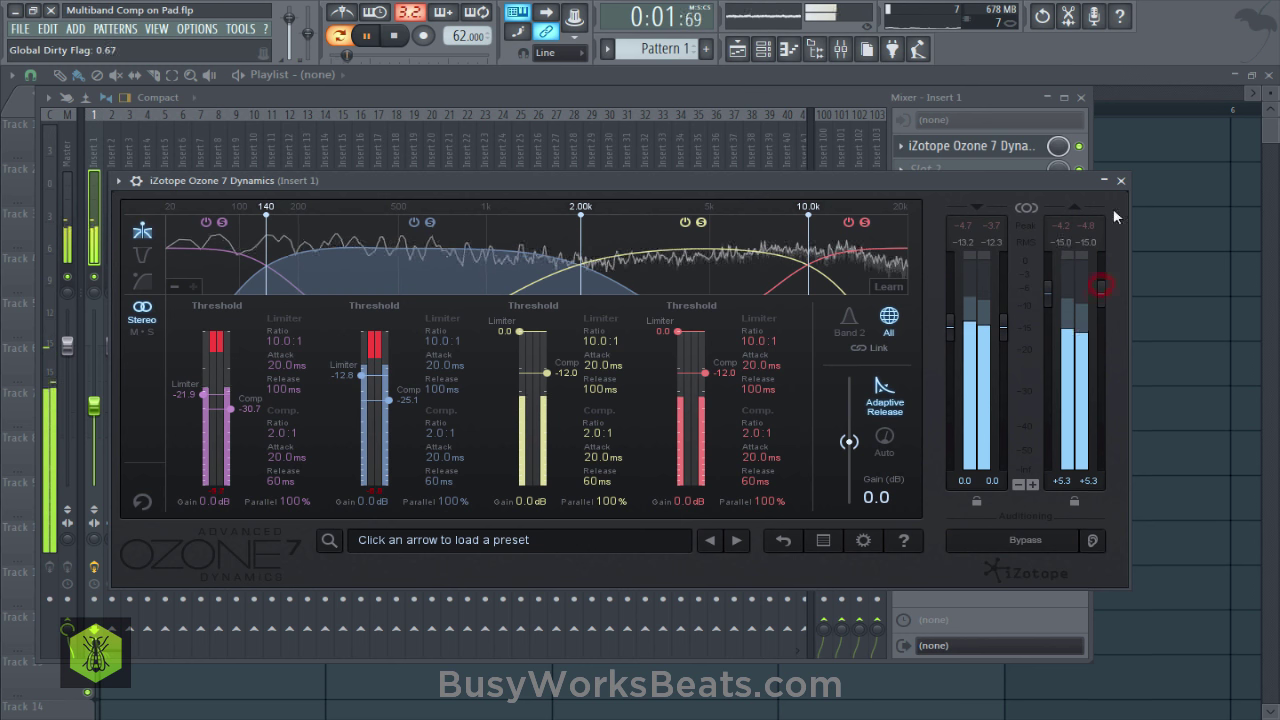
{"action": "left_click", "coordinate": [1121, 181]}
{"action": "left_click", "coordinate": [395, 38]}
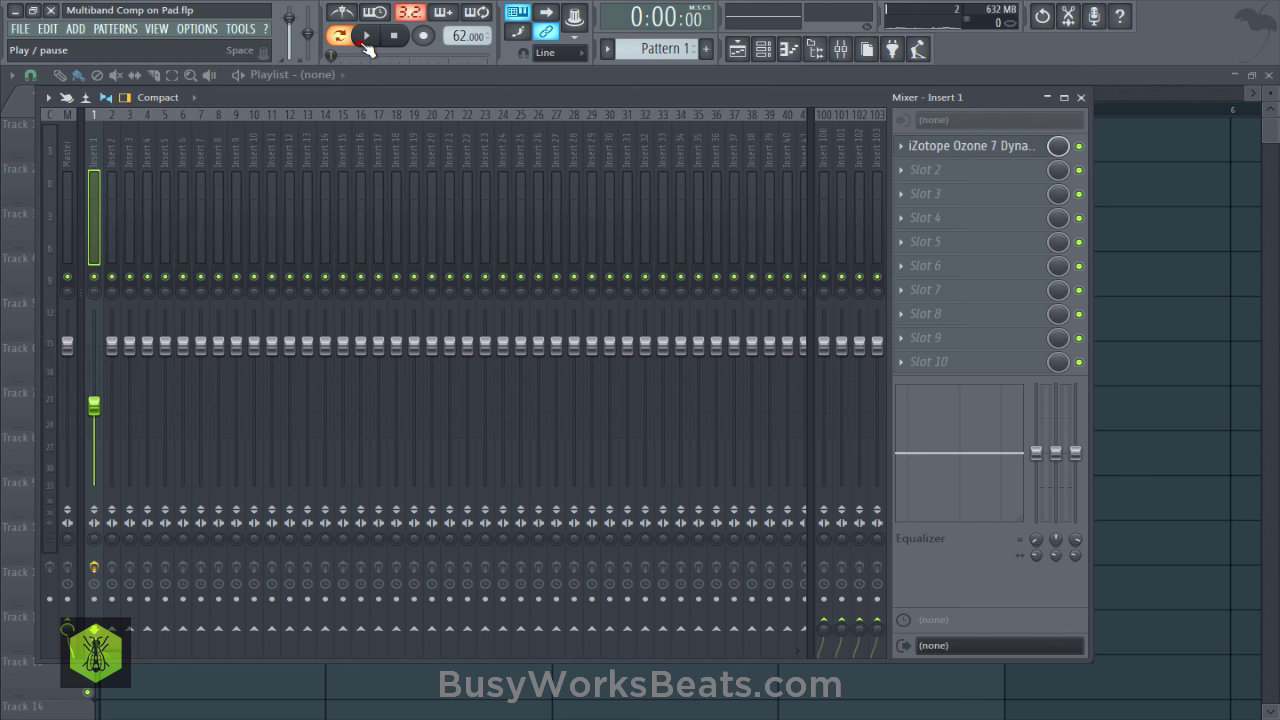
Bypass Insert 1's effects, play and pause the unprocessed pad, then open the Channel rack
{"action": "left_click", "coordinate": [93, 569]}
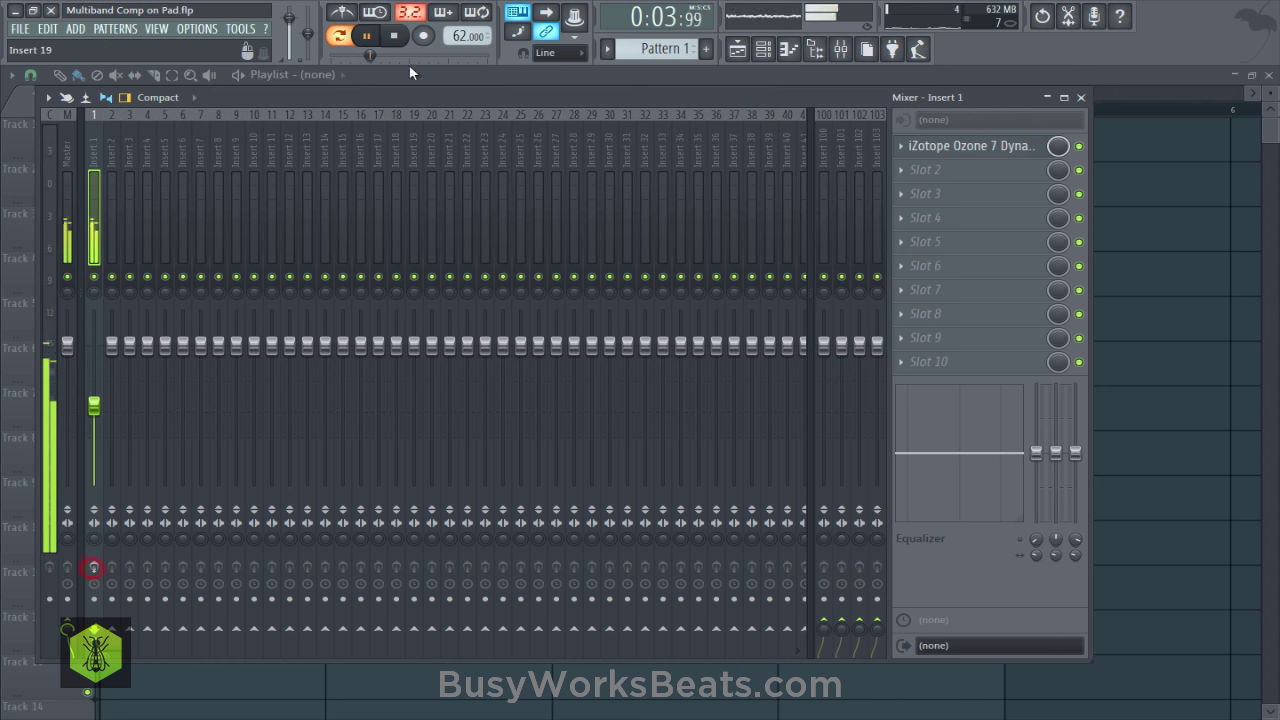
{"action": "left_click", "coordinate": [370, 36]}
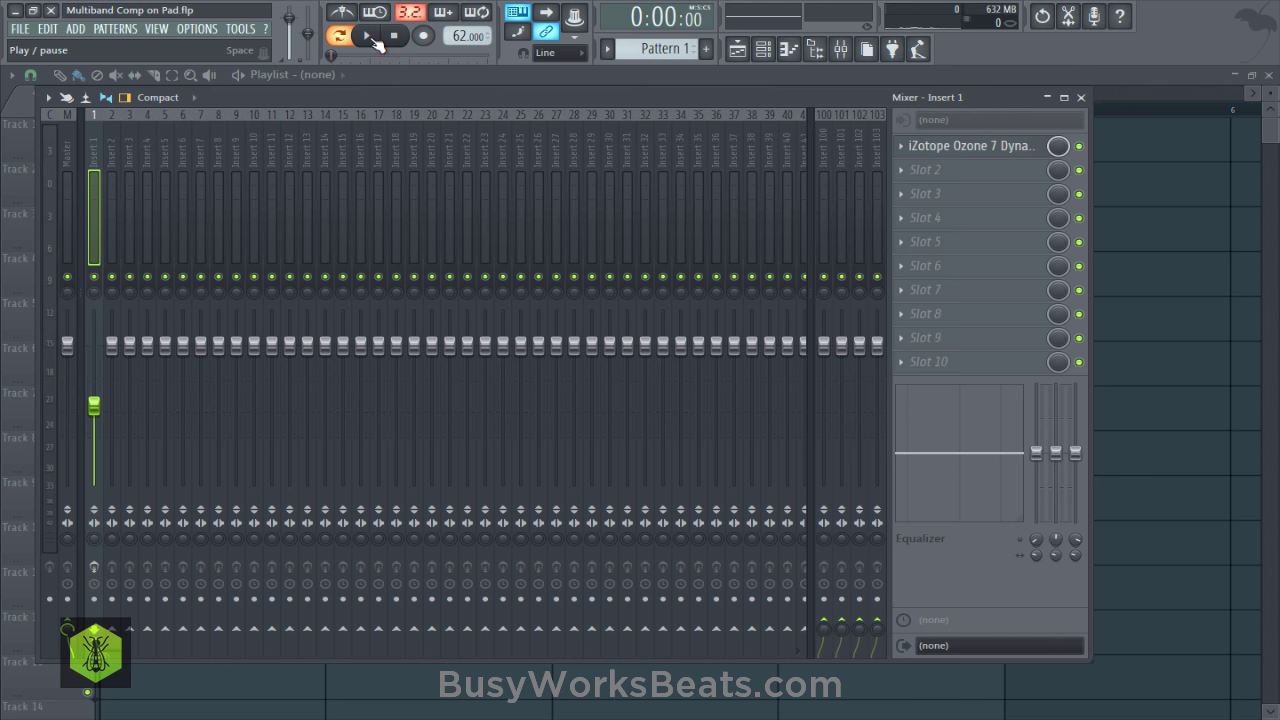
{"action": "left_click", "coordinate": [375, 40]}
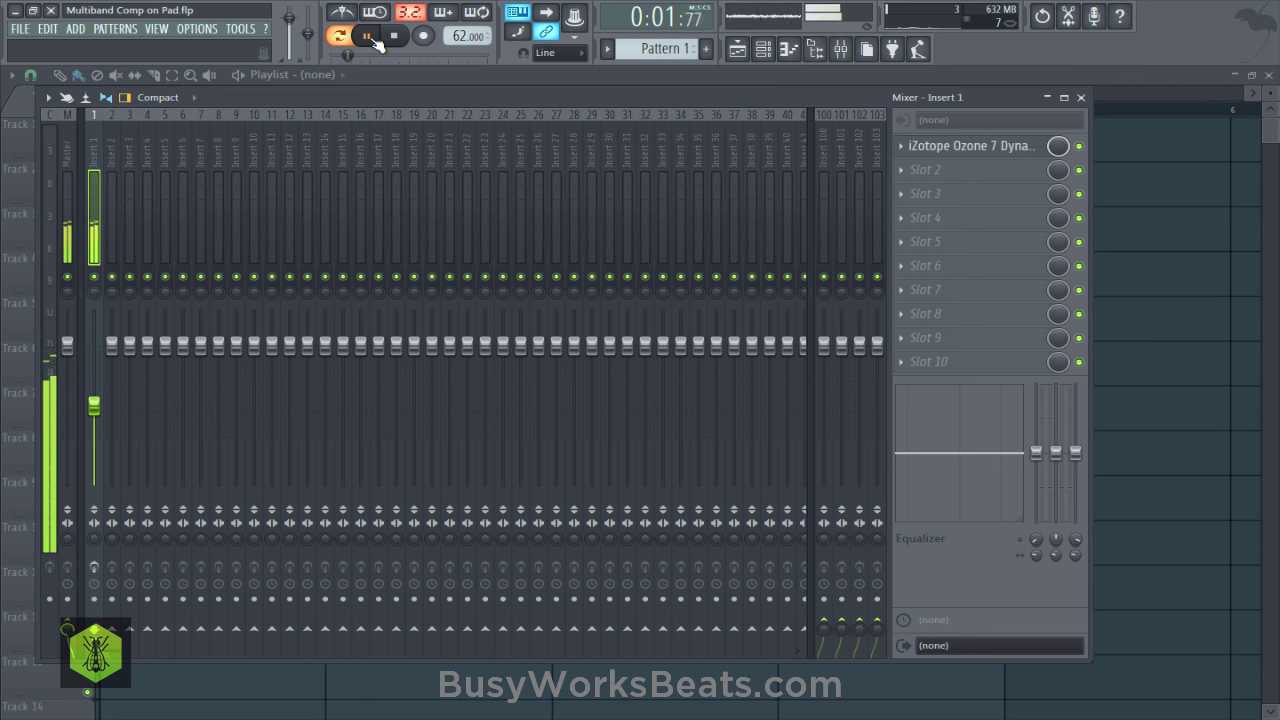
{"action": "left_click", "coordinate": [369, 37]}
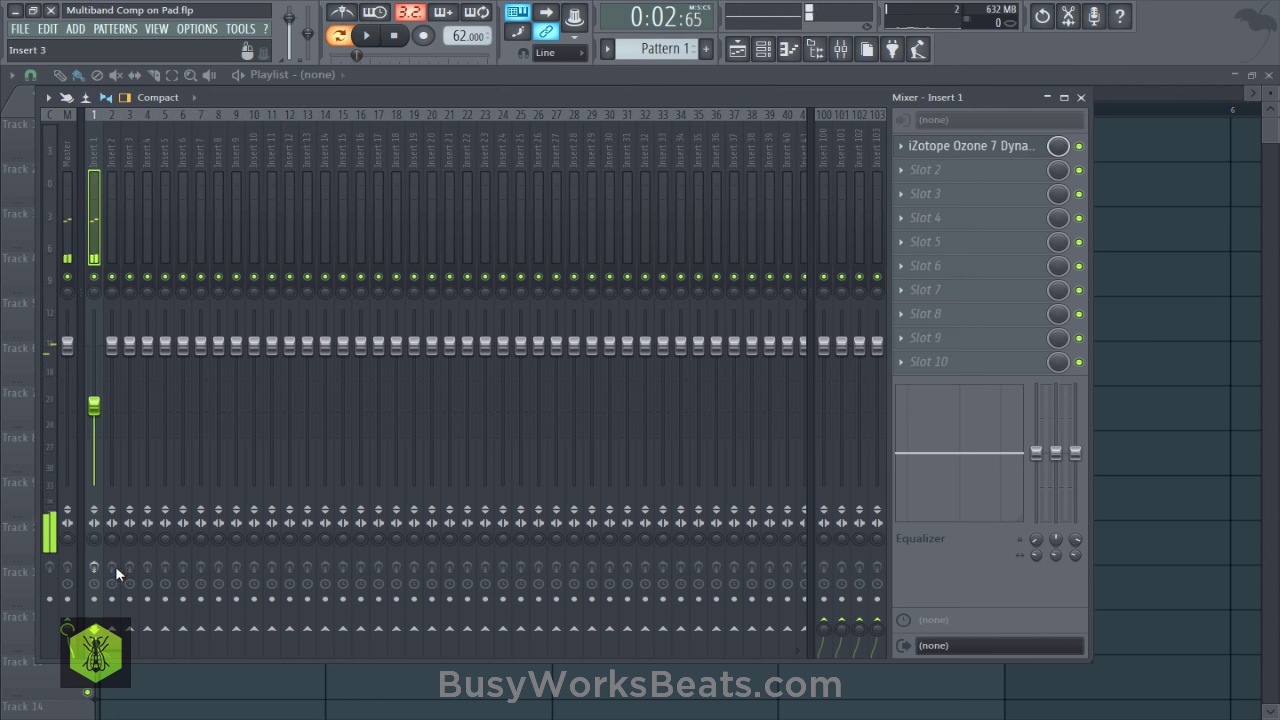
{"action": "left_click", "coordinate": [762, 49]}
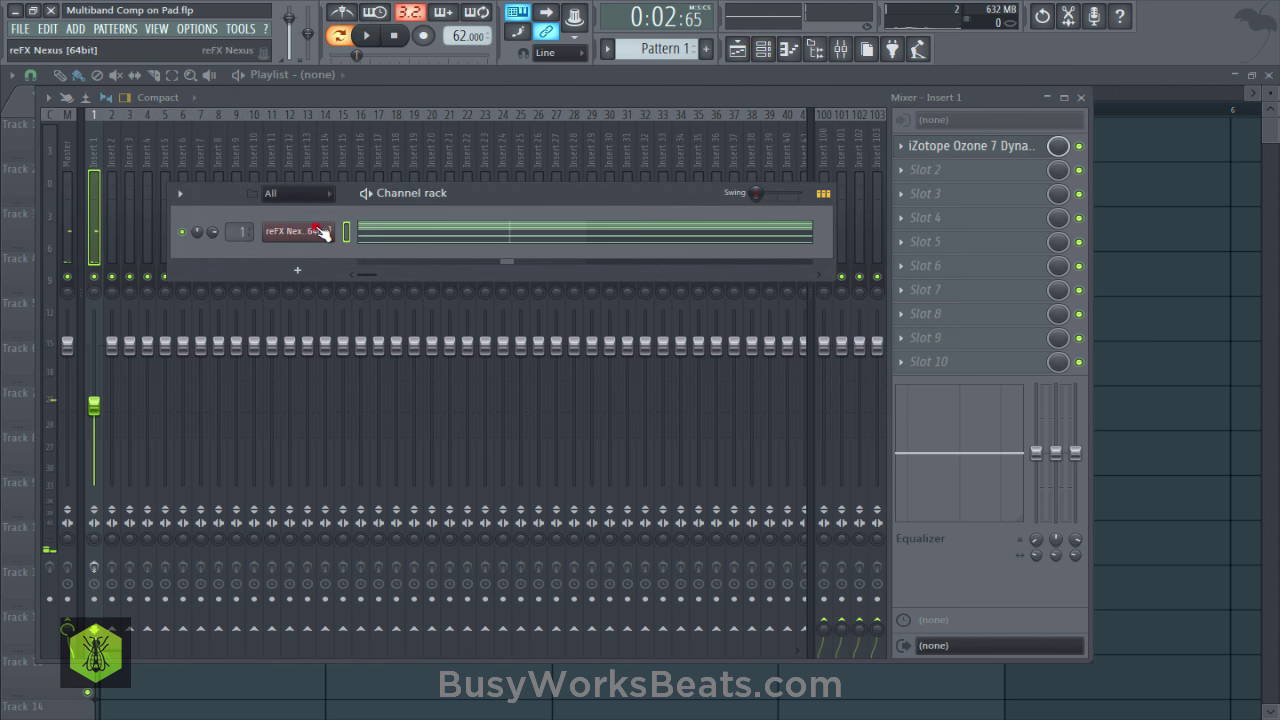
Inspect the reFX Nexus pad synth, close it, and reopen Insert 1's Ozone 7 Dynamics window
{"action": "left_click", "coordinate": [320, 232]}
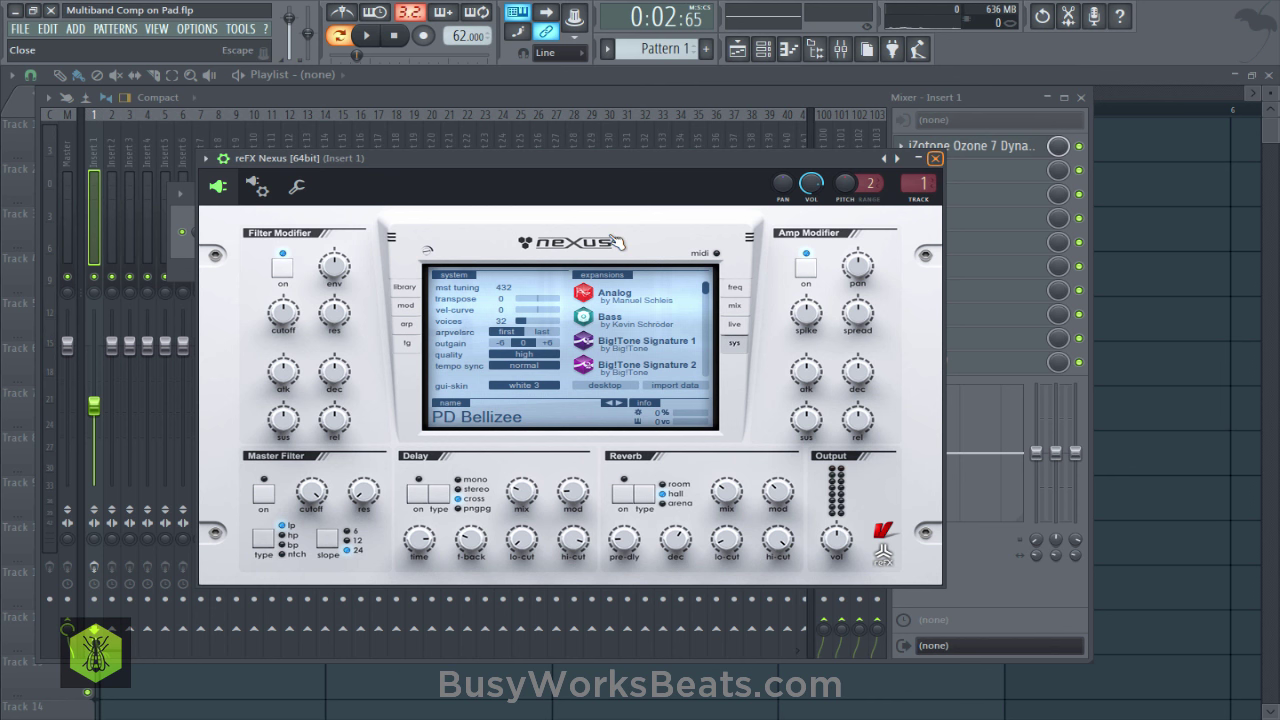
{"action": "key", "text": "Escape"}
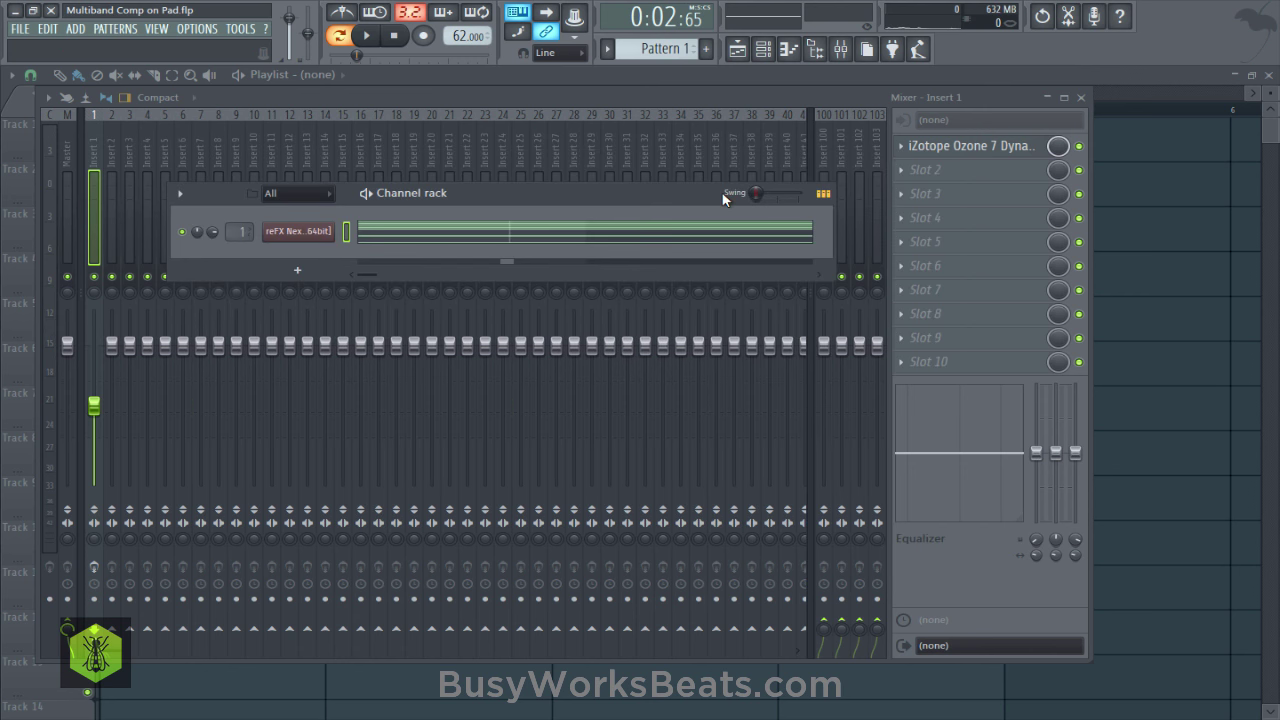
{"action": "left_click", "coordinate": [960, 150]}
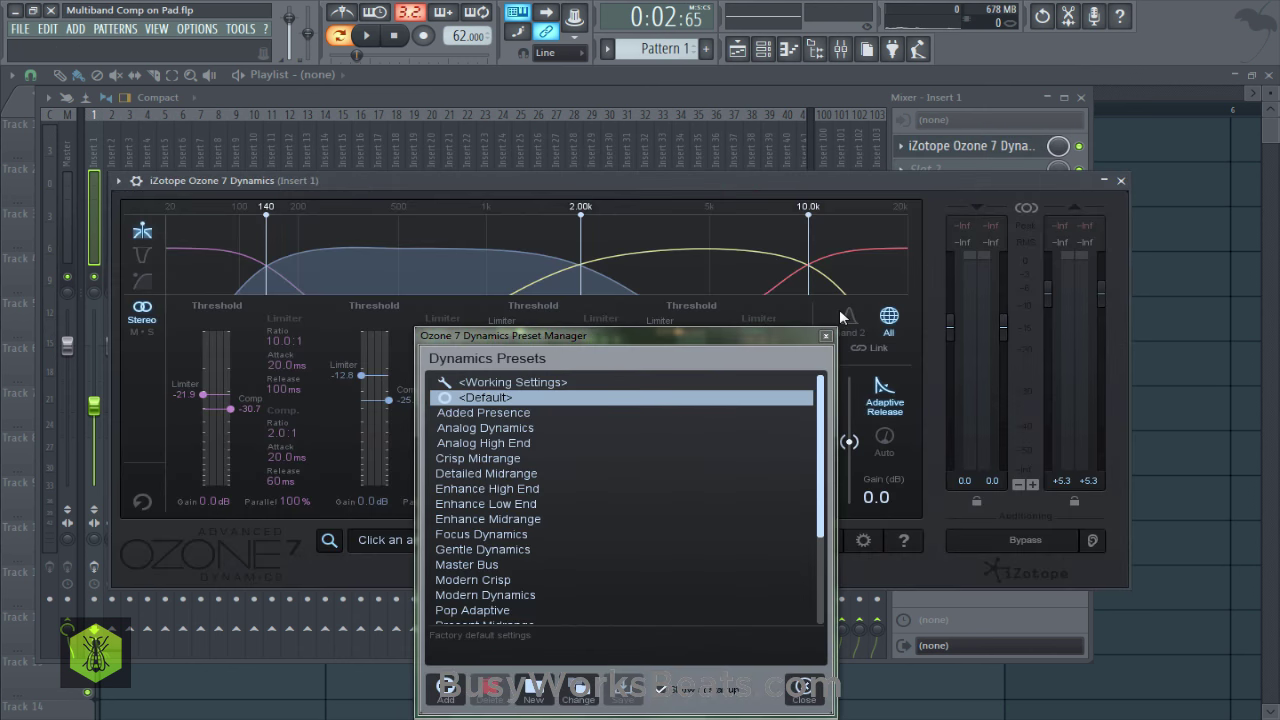
{"action": "left_click", "coordinate": [825, 337]}
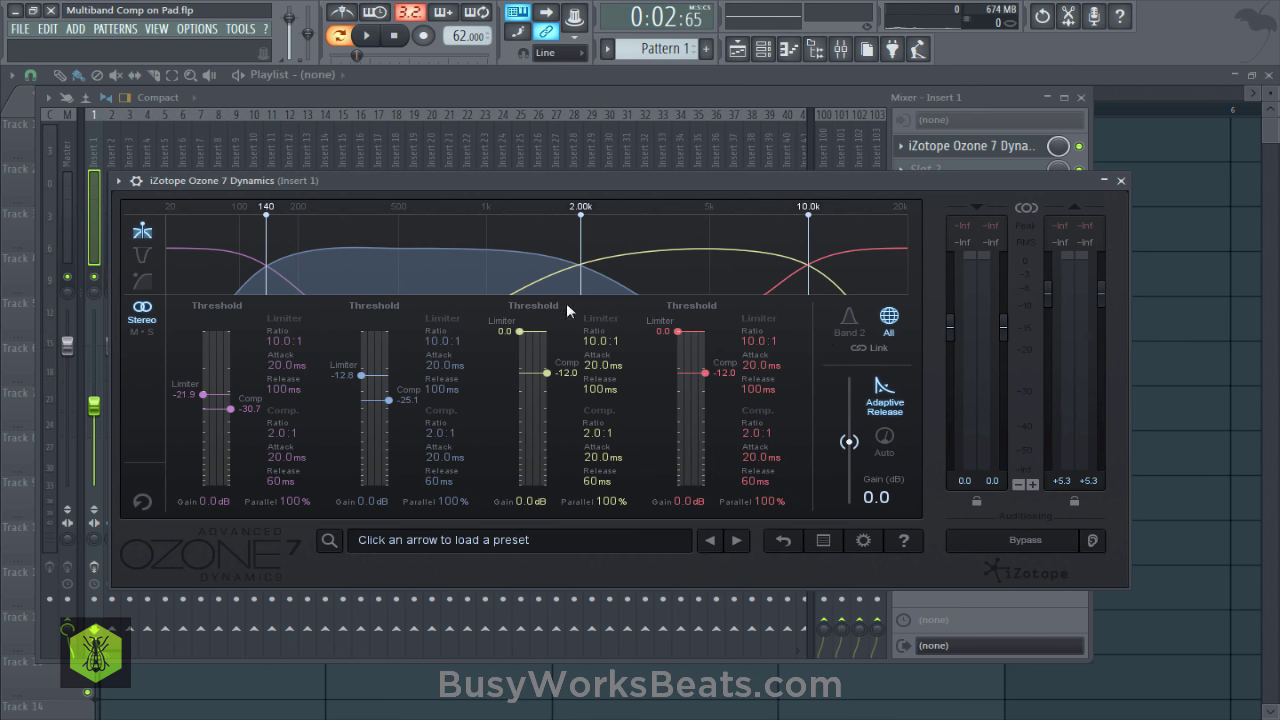
Play the pad with Insert 1's effects re-enabled, moving the Ozone window up and right
{"action": "left_click", "coordinate": [371, 37]}
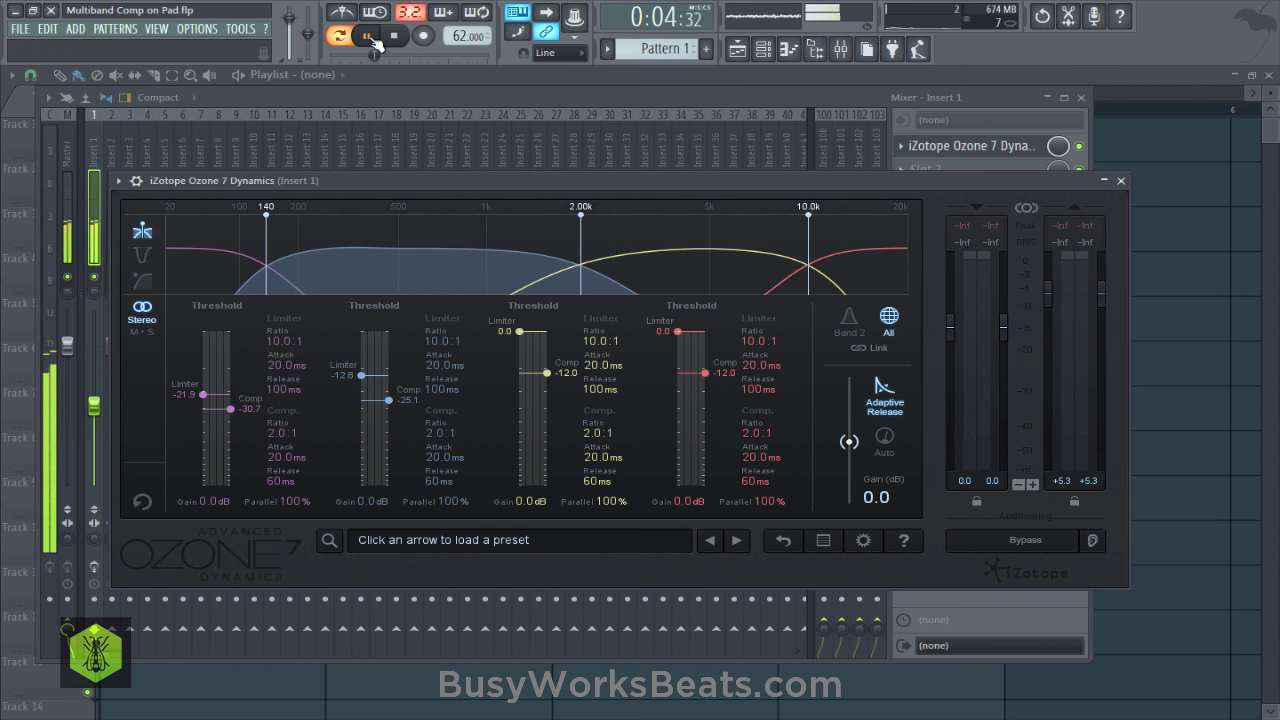
{"action": "left_click_drag", "start_coordinate": [320, 180], "coordinate": [405, 130]}
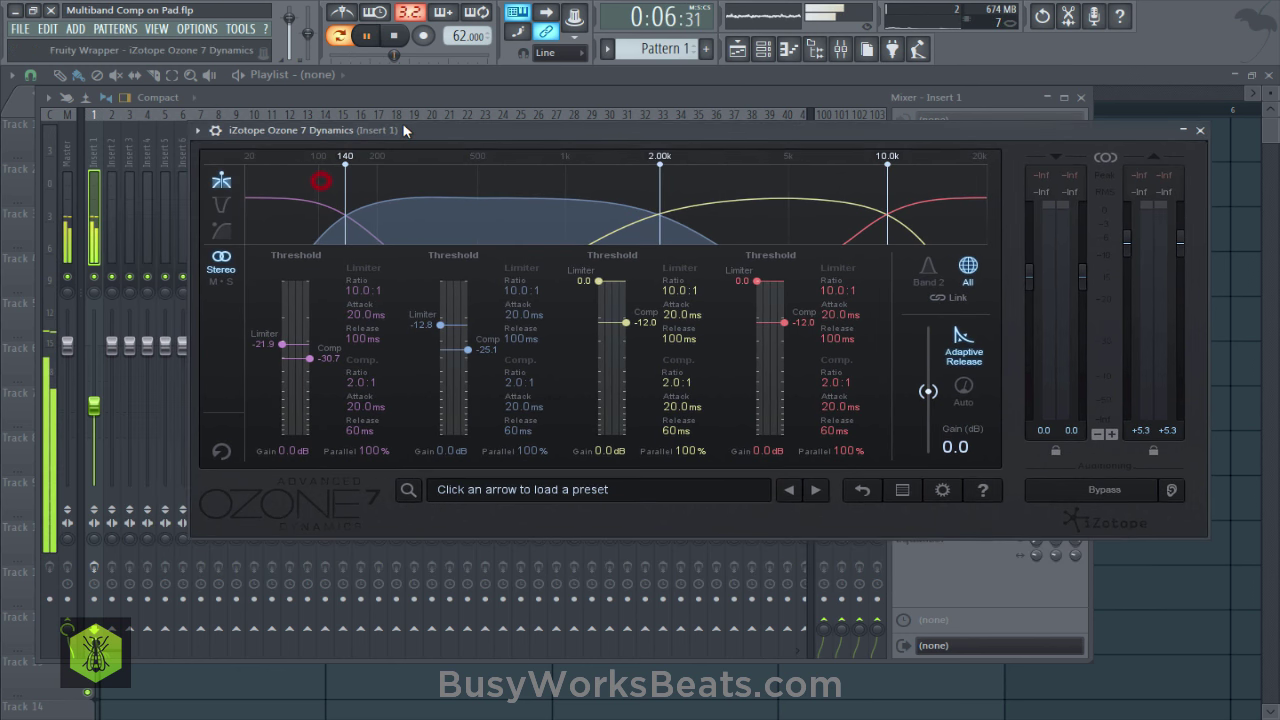
{"action": "left_click", "coordinate": [95, 567]}
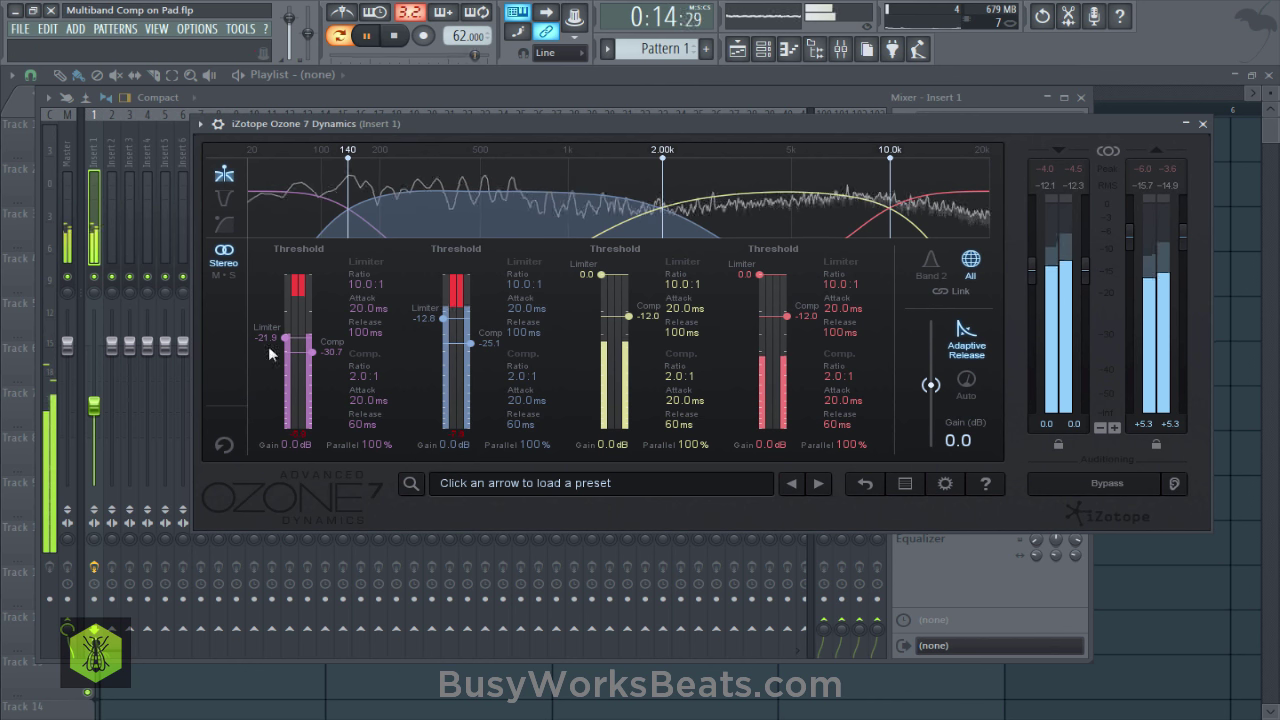
{"action": "left_click", "coordinate": [394, 37]}
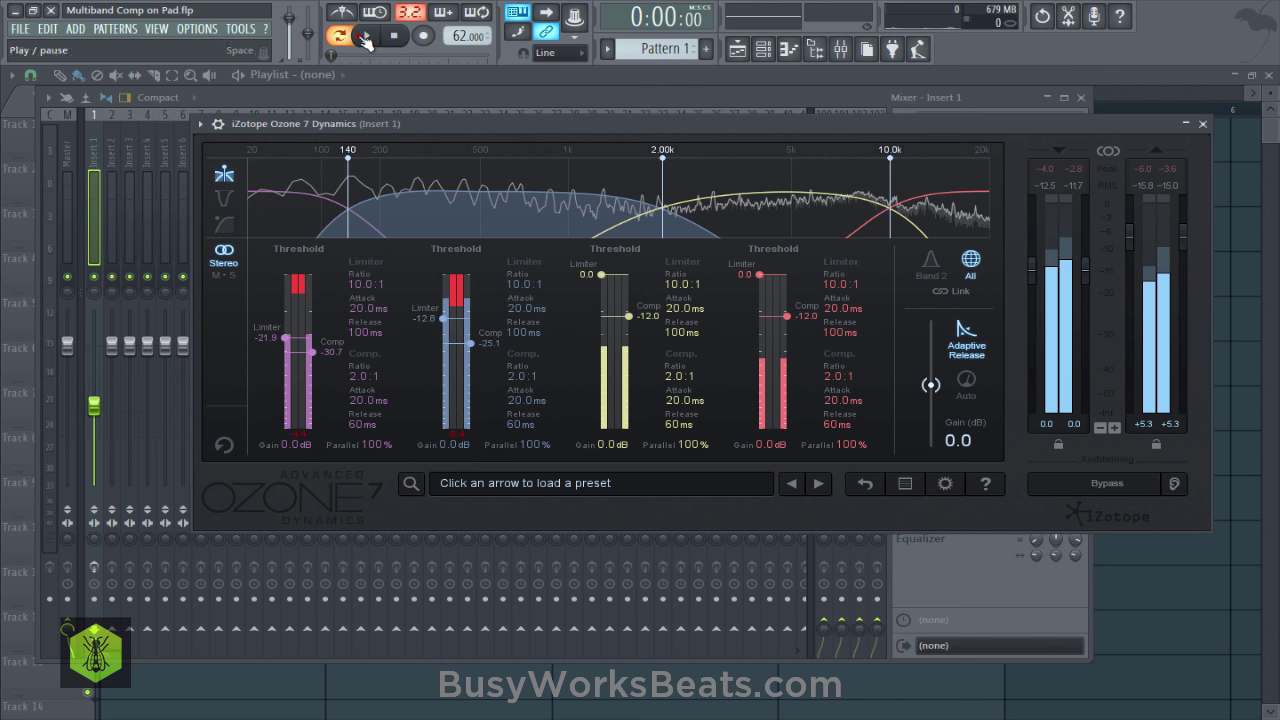
Replay the pad, toggling Insert 1's effects bypass to compare, then close the first Ozone Dynamics
{"action": "left_click", "coordinate": [365, 37]}
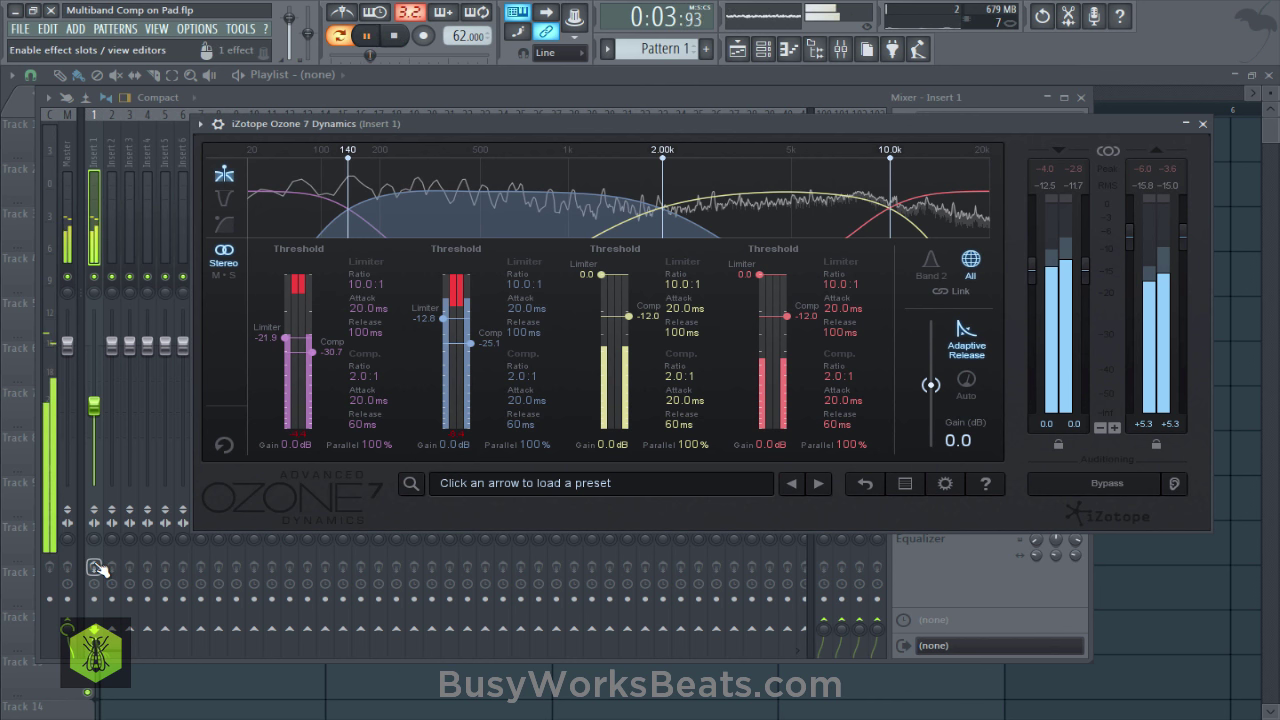
{"action": "left_click", "coordinate": [95, 567]}
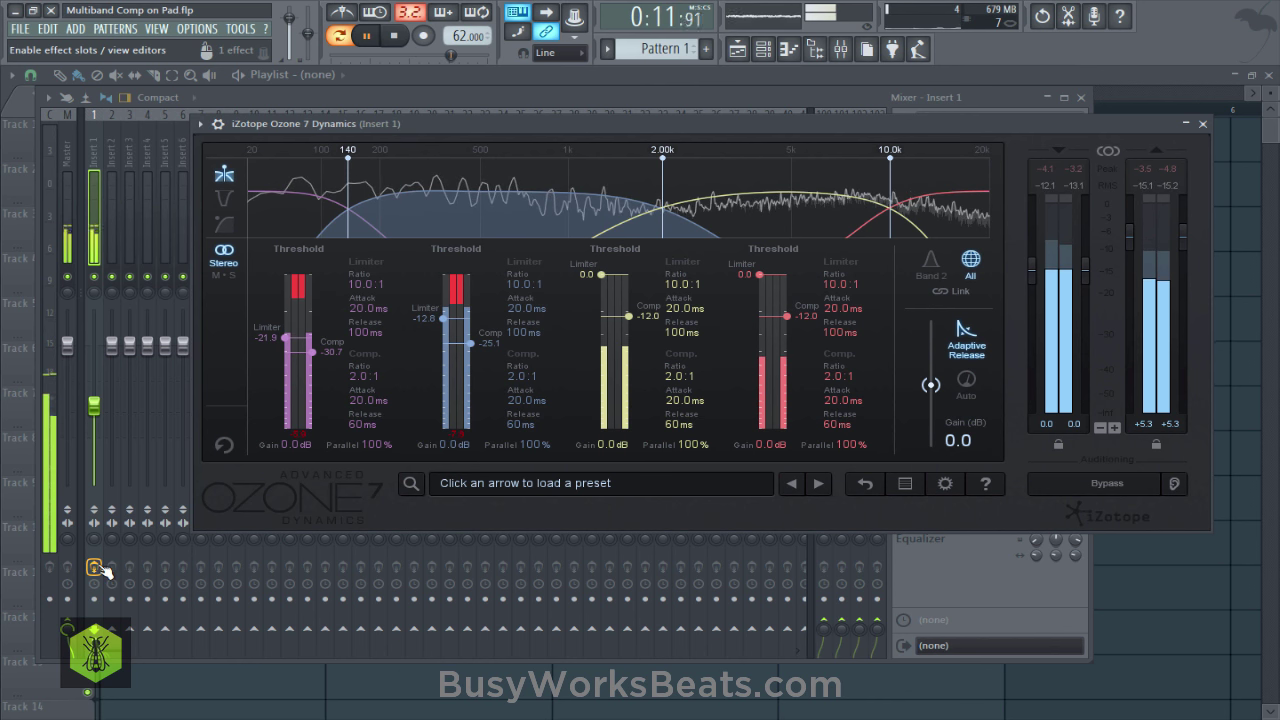
{"action": "left_click", "coordinate": [95, 567]}
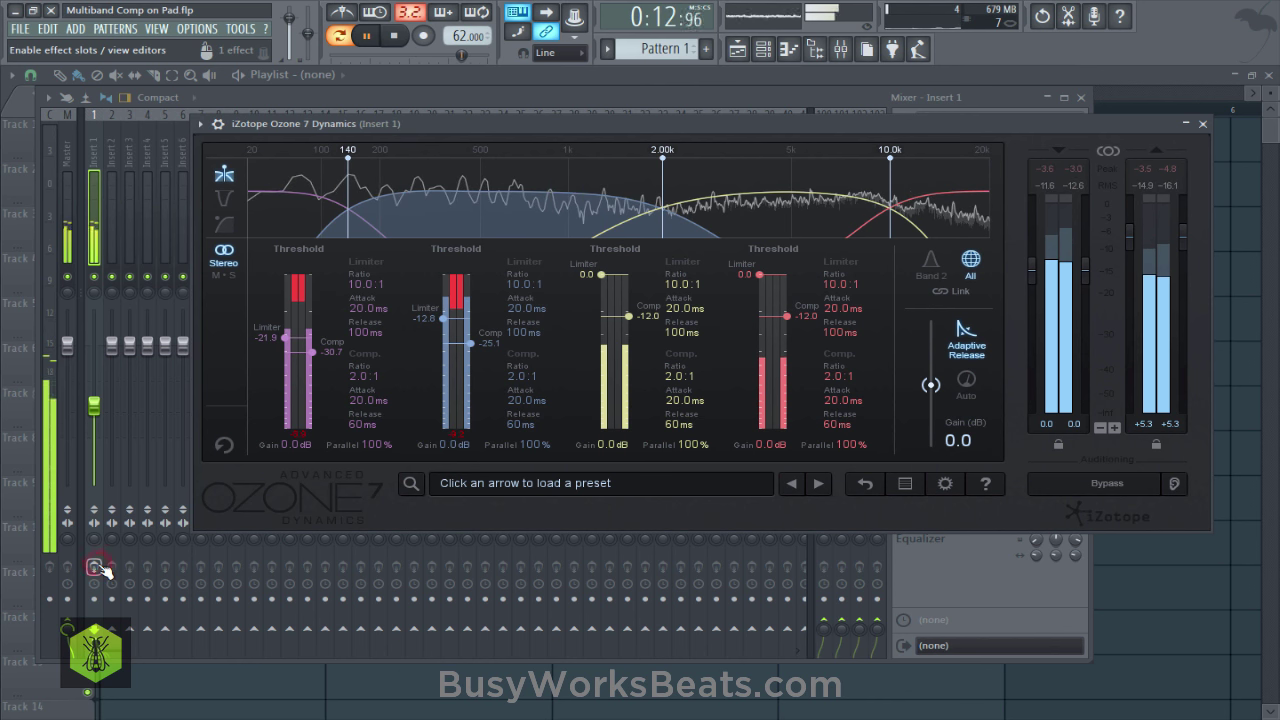
{"action": "left_click", "coordinate": [386, 42]}
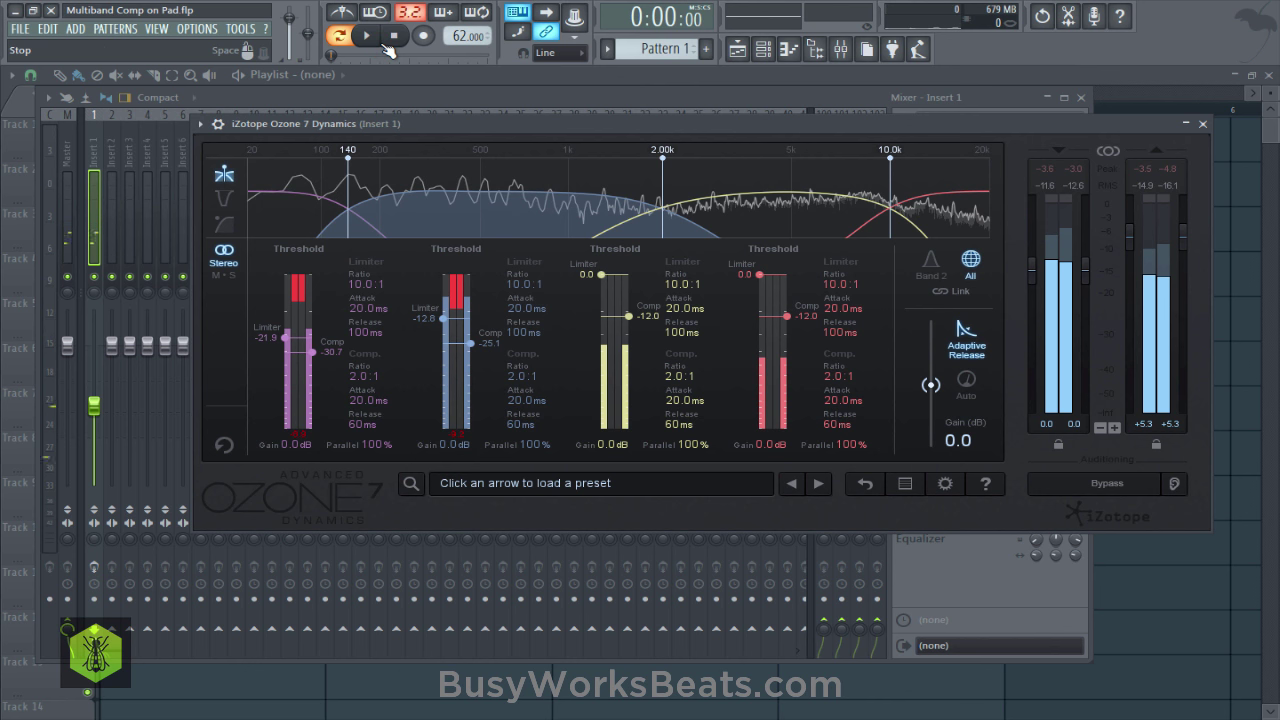
{"action": "left_click", "coordinate": [375, 42]}
{"action": "left_click", "coordinate": [375, 42]}
{"action": "left_click", "coordinate": [372, 38]}
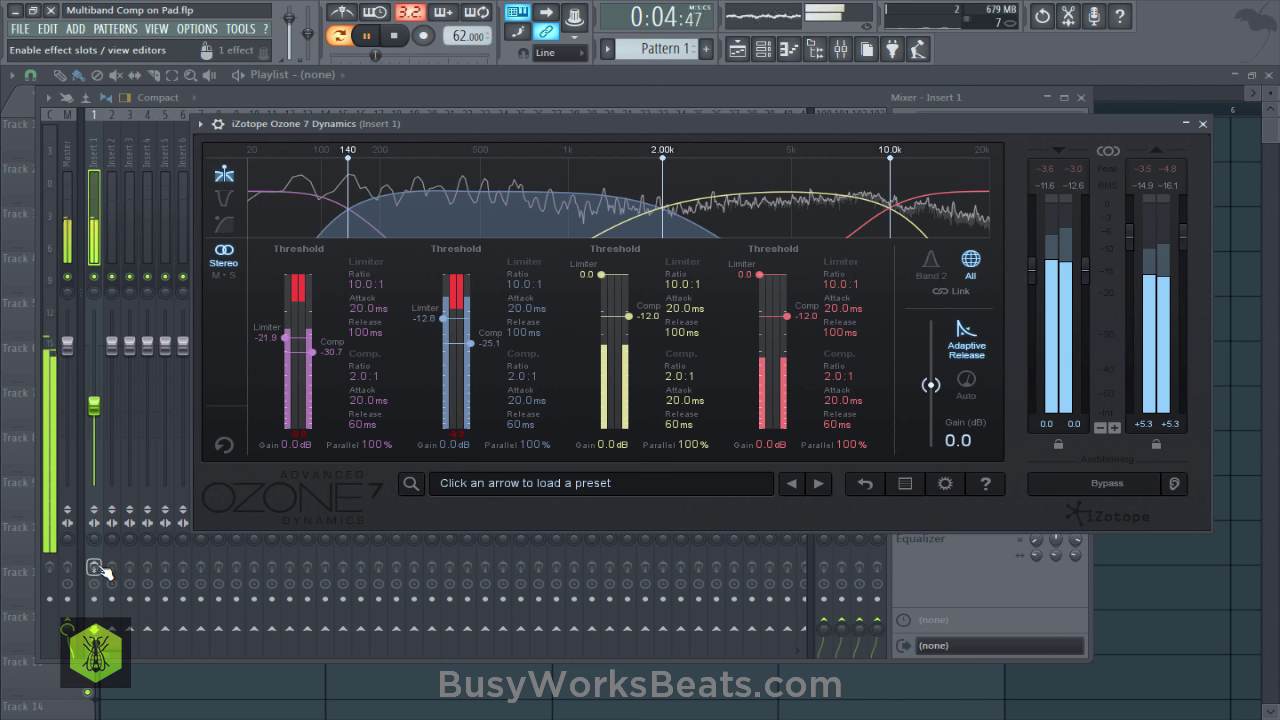
{"action": "left_click", "coordinate": [95, 568]}
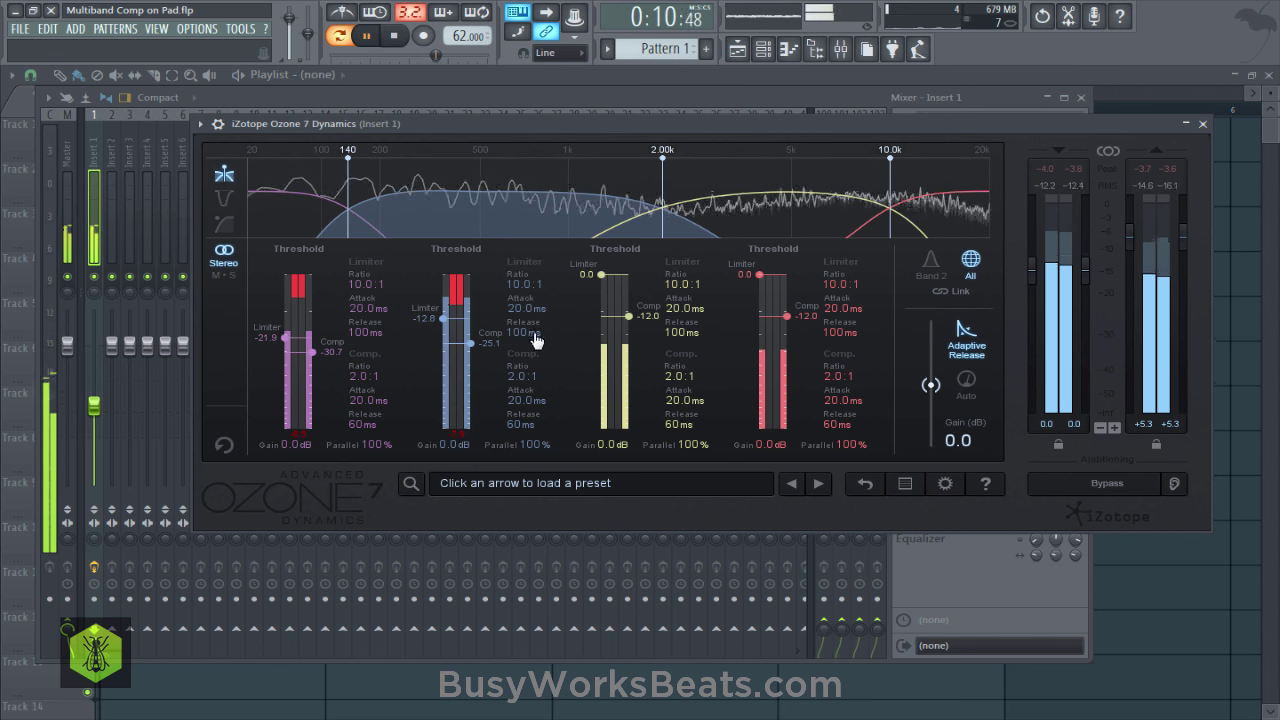
{"action": "left_click", "coordinate": [1202, 123]}
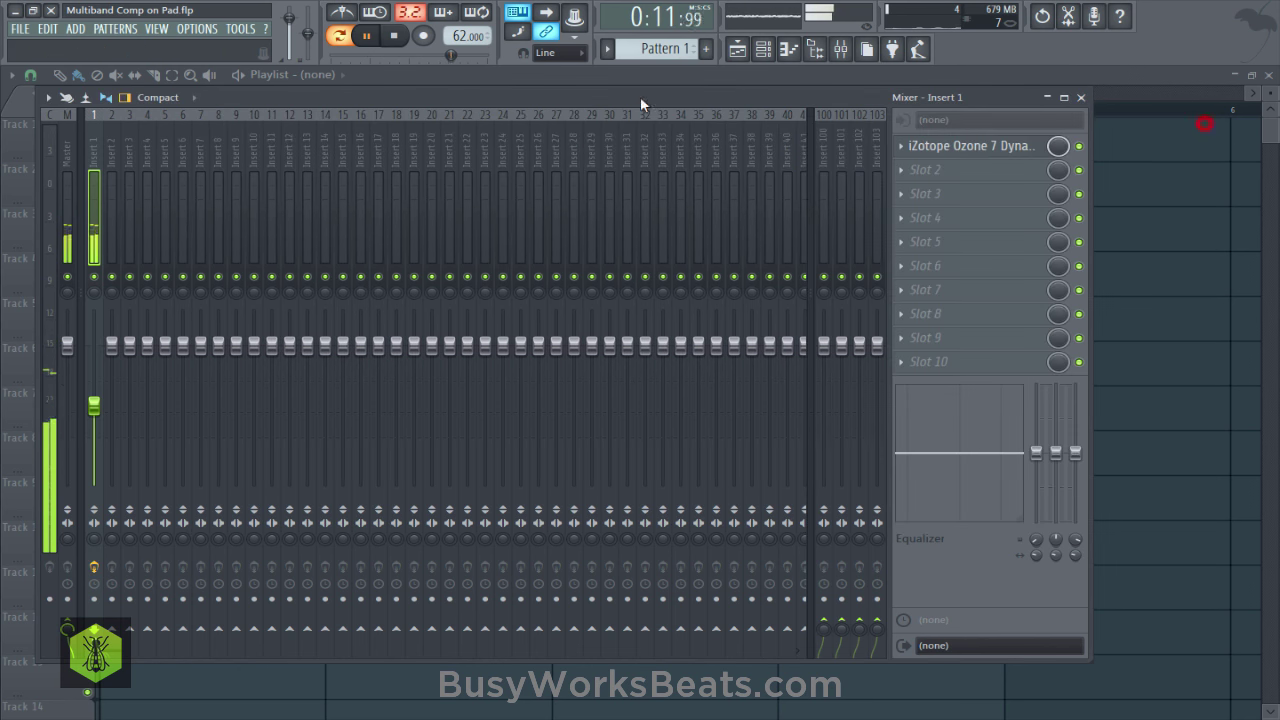
Pause playback and load iZotope Ozone 7 Dynamics into Insert 1's slot 2
{"action": "left_click", "coordinate": [369, 37]}
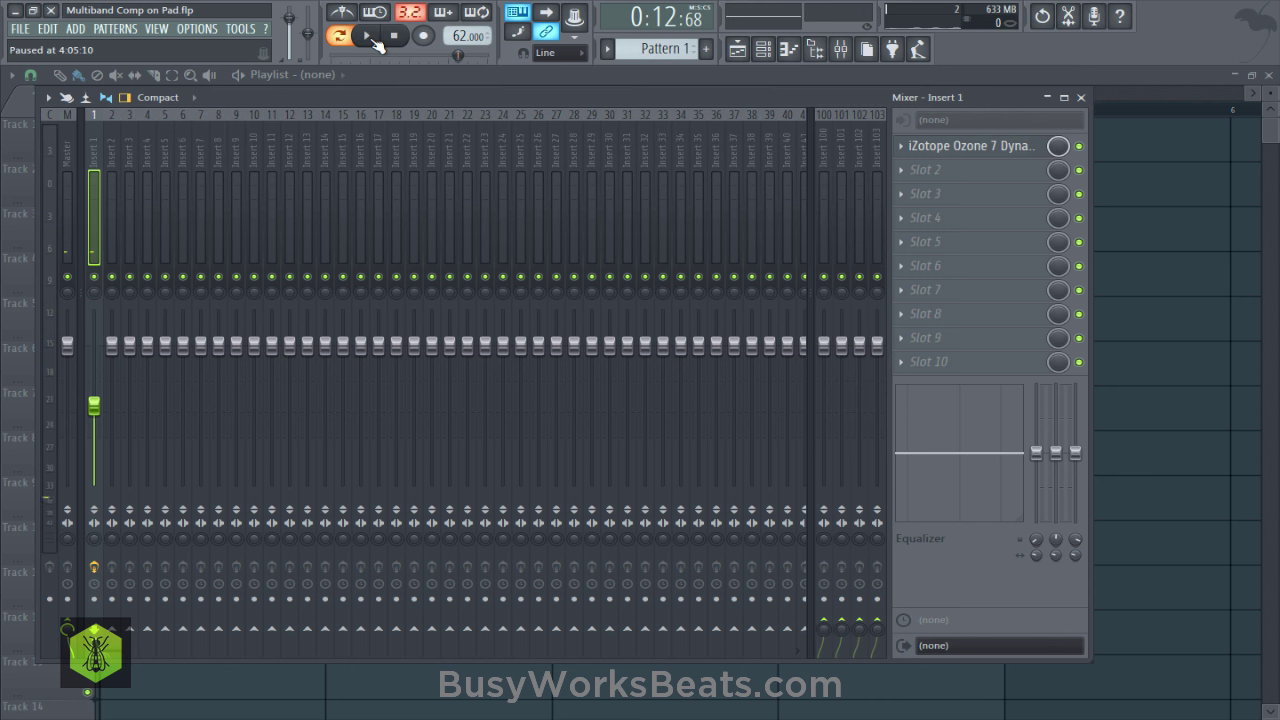
{"action": "left_click", "coordinate": [930, 177]}
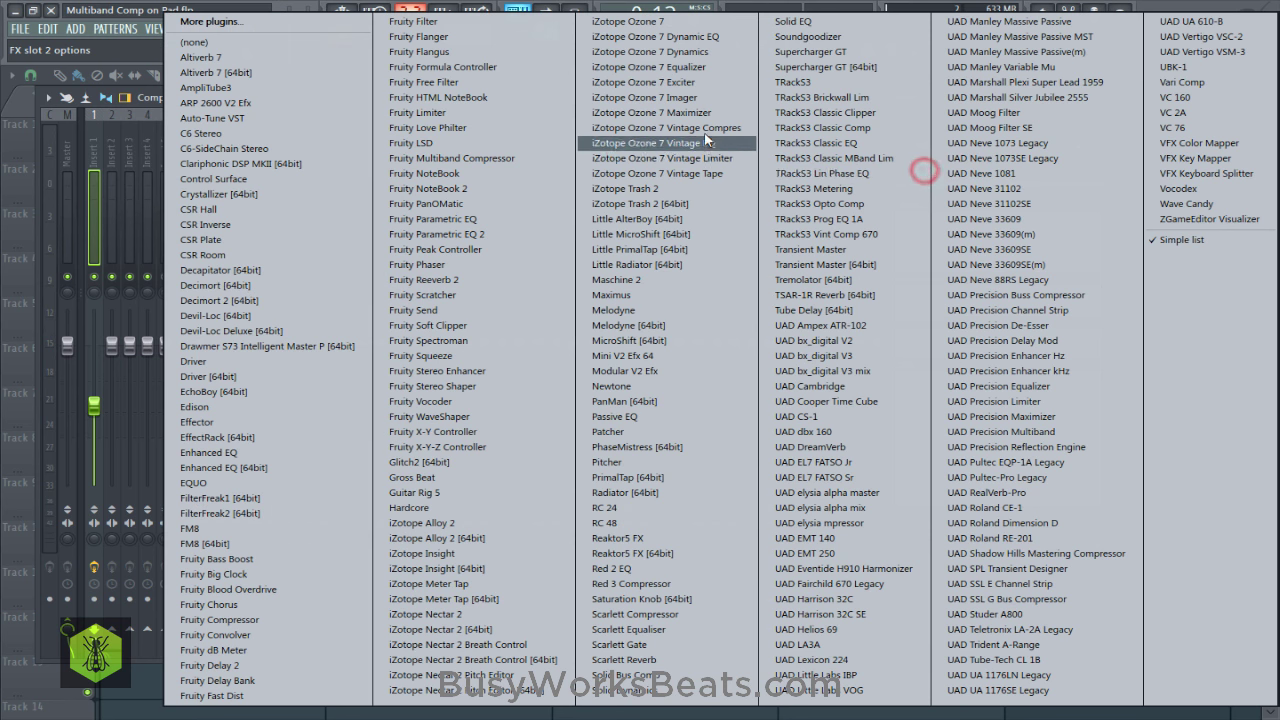
{"action": "left_click", "coordinate": [675, 60]}
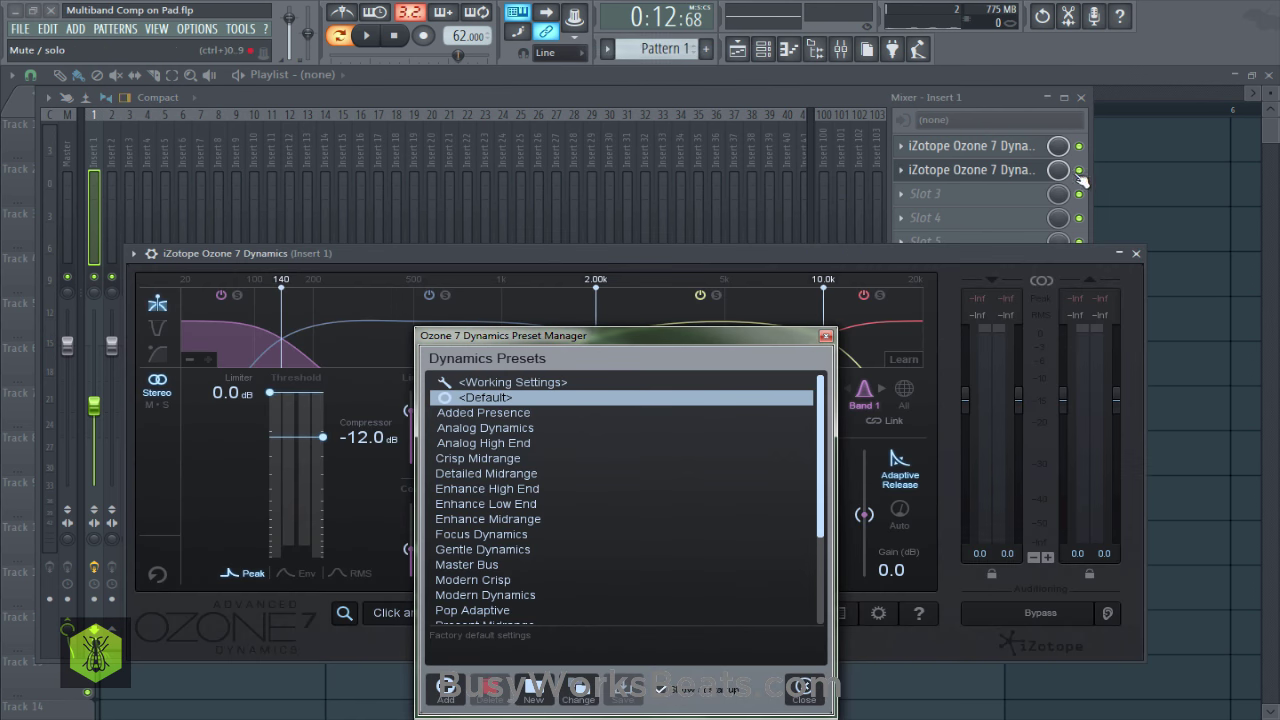
Switch off the first Ozone instance and show the second one with all four bands visible
{"action": "left_click", "coordinate": [1079, 146]}
{"action": "left_click", "coordinate": [998, 172]}
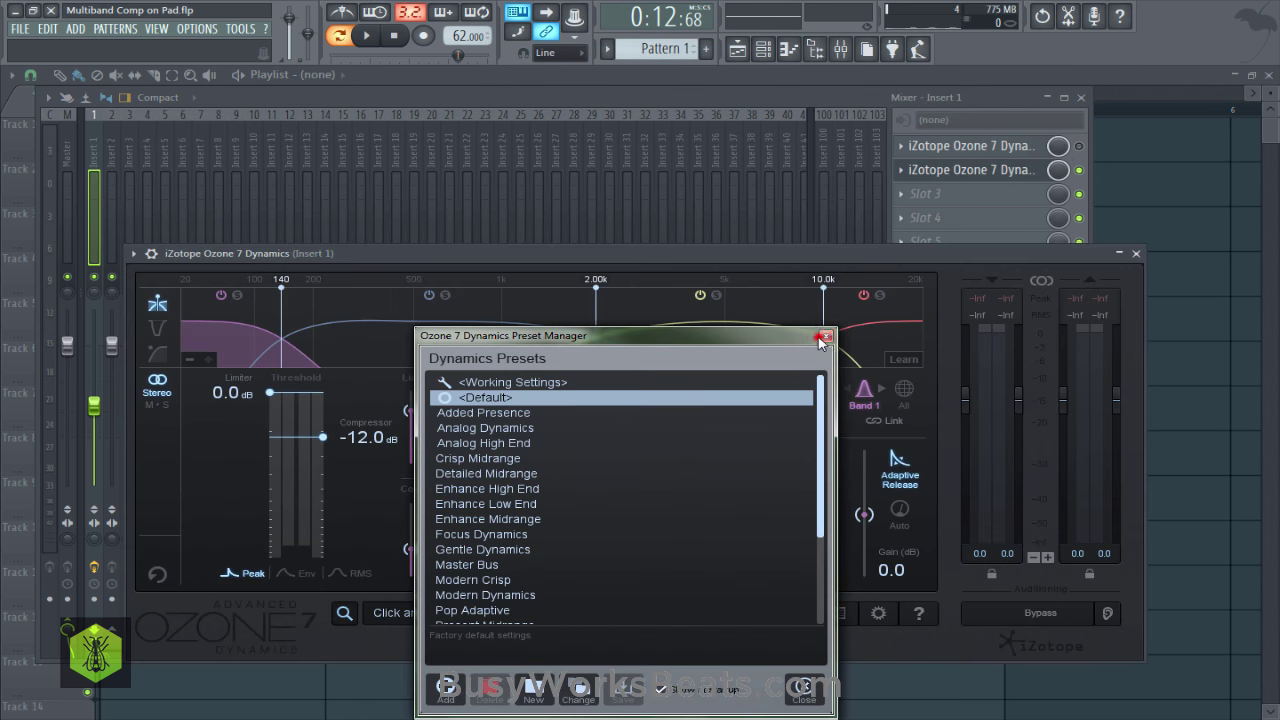
{"action": "left_click", "coordinate": [824, 337]}
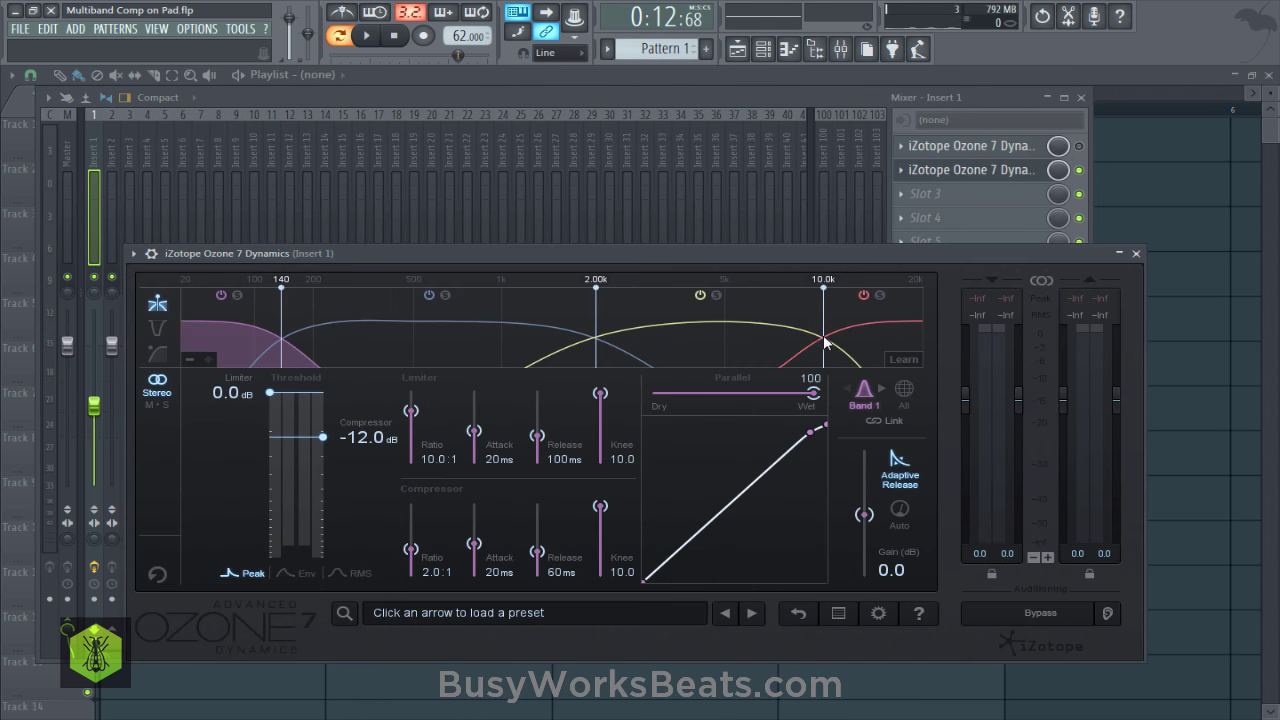
{"action": "left_click", "coordinate": [903, 390]}
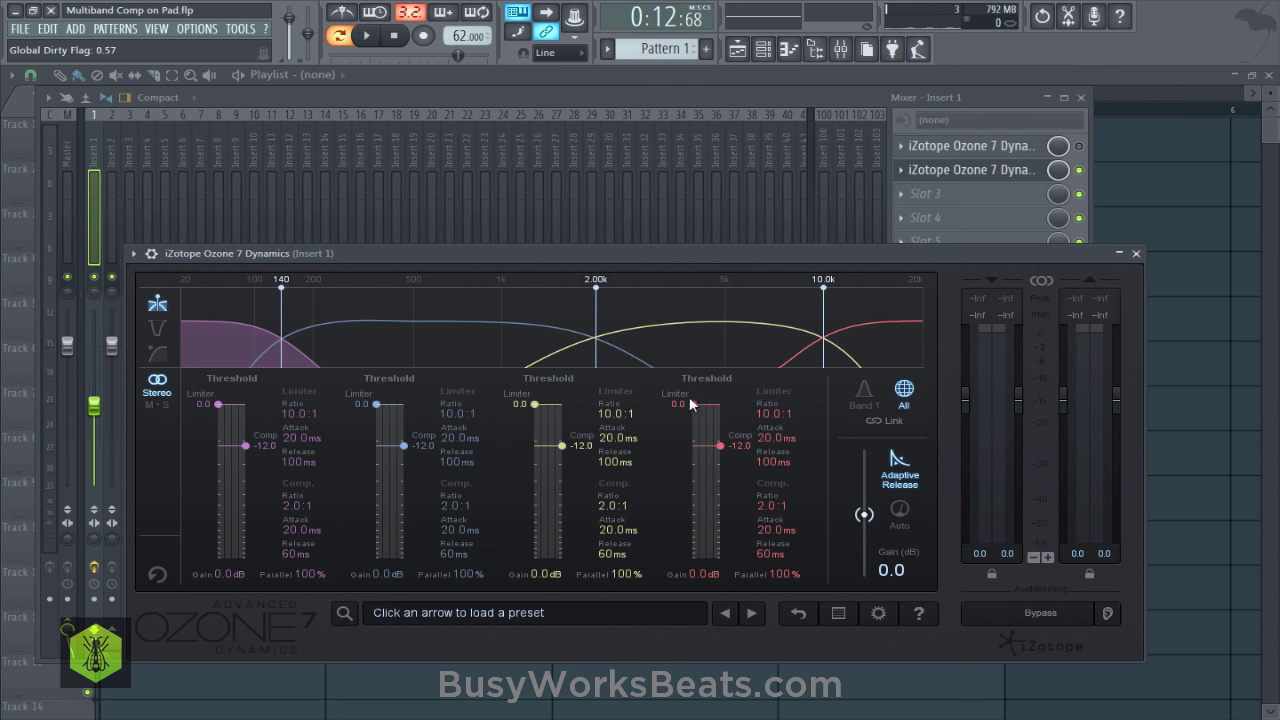
Set Band 3 thresholds to -22.8/-46.7 and Band 4 to -31.8/-51.3, raising Band 1 and 2 comp to about 0 dB
{"action": "left_click", "coordinate": [373, 37]}
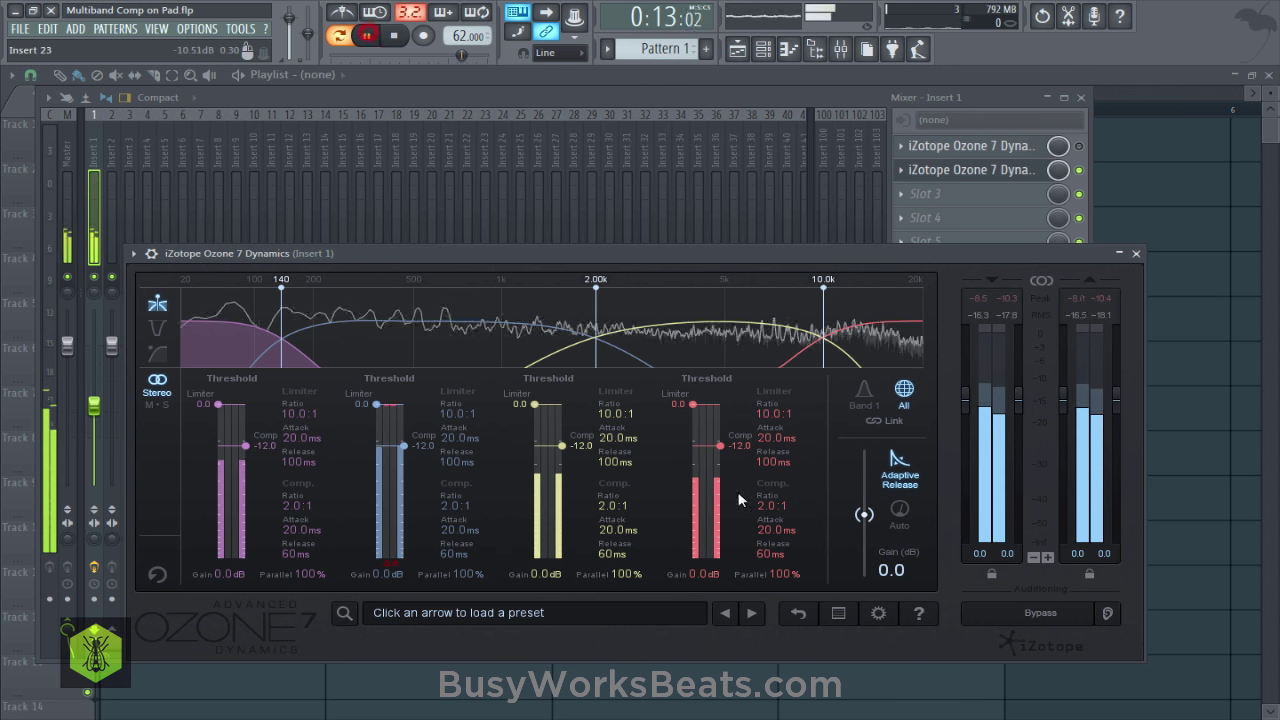
{"action": "left_click_drag", "start_coordinate": [747, 454], "coordinate": [743, 499]}
{"action": "left_click_drag", "start_coordinate": [563, 446], "coordinate": [575, 483]}
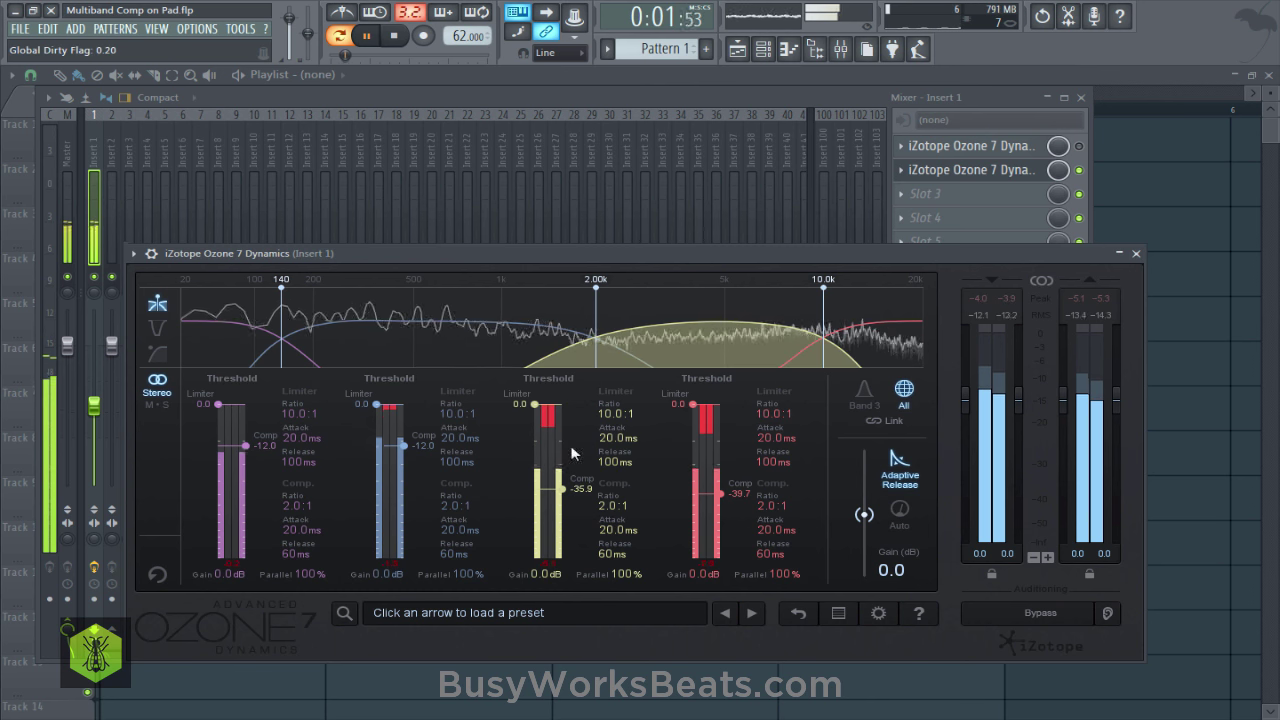
{"action": "left_click_drag", "start_coordinate": [535, 404], "coordinate": [531, 477]}
{"action": "left_click_drag", "start_coordinate": [693, 407], "coordinate": [686, 483]}
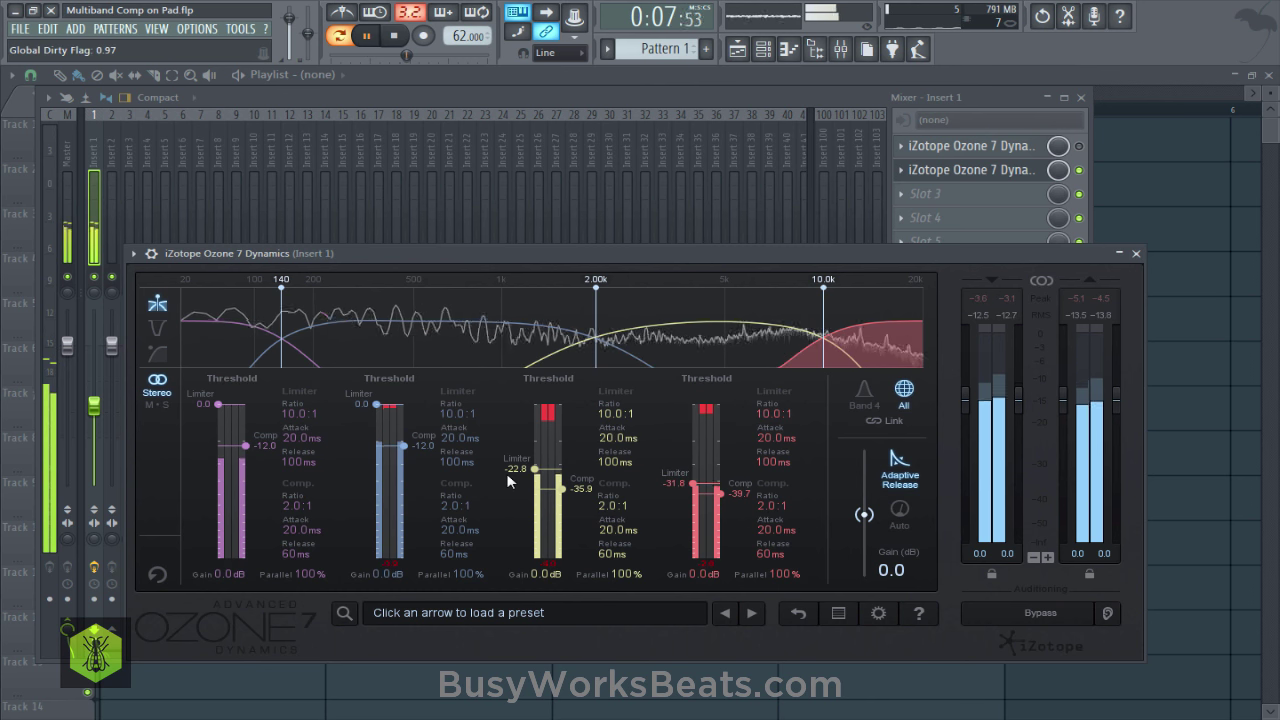
{"action": "left_click_drag", "start_coordinate": [404, 441], "coordinate": [403, 405]}
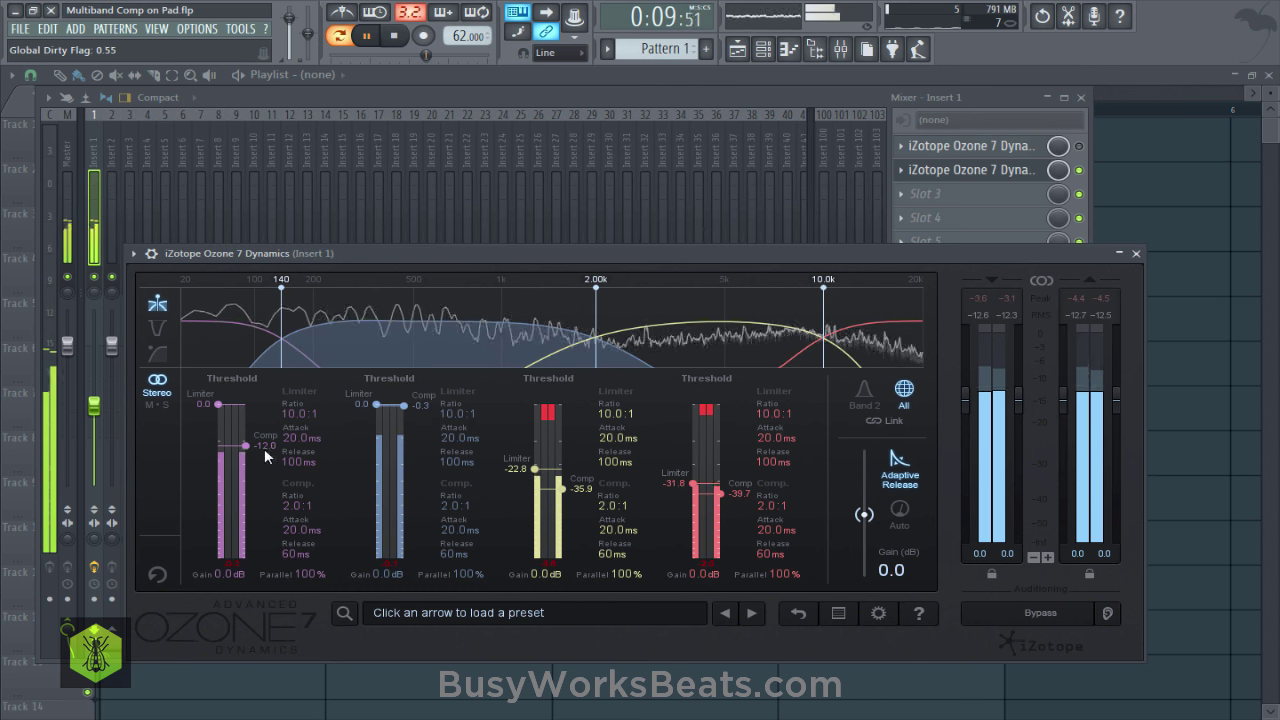
{"action": "left_click_drag", "start_coordinate": [245, 445], "coordinate": [245, 405]}
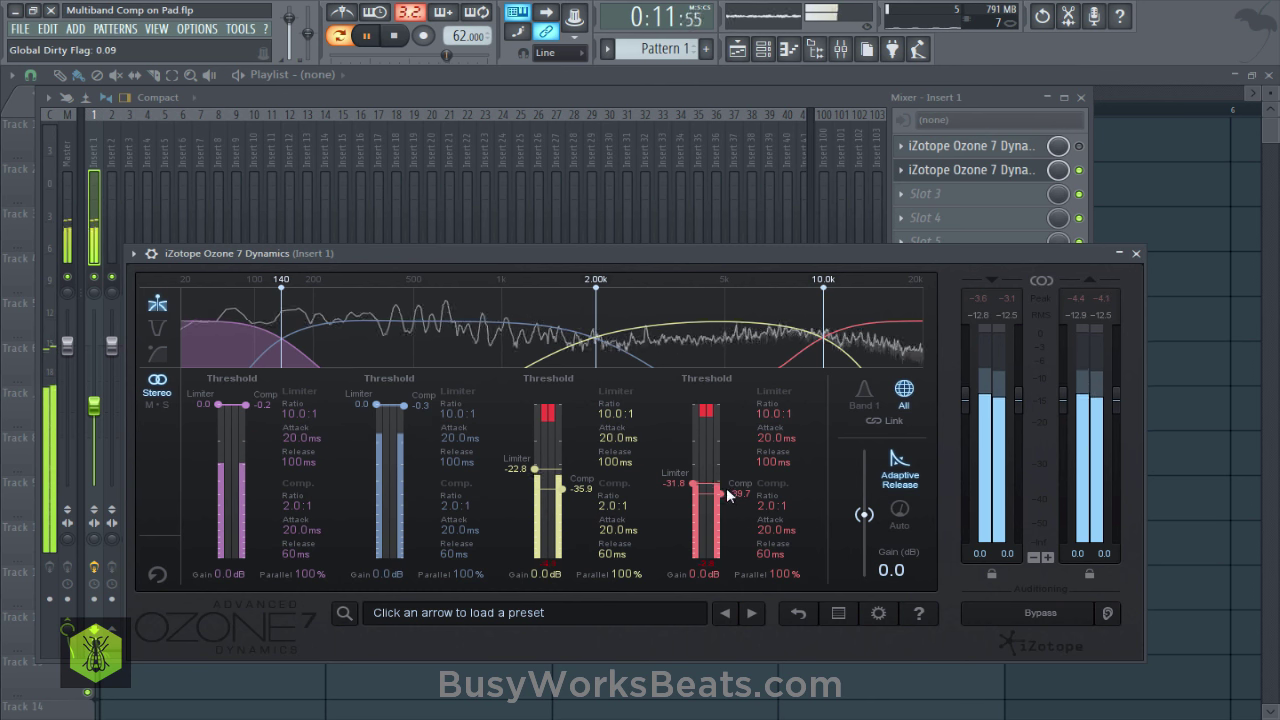
{"action": "left_click_drag", "start_coordinate": [731, 500], "coordinate": [731, 512]}
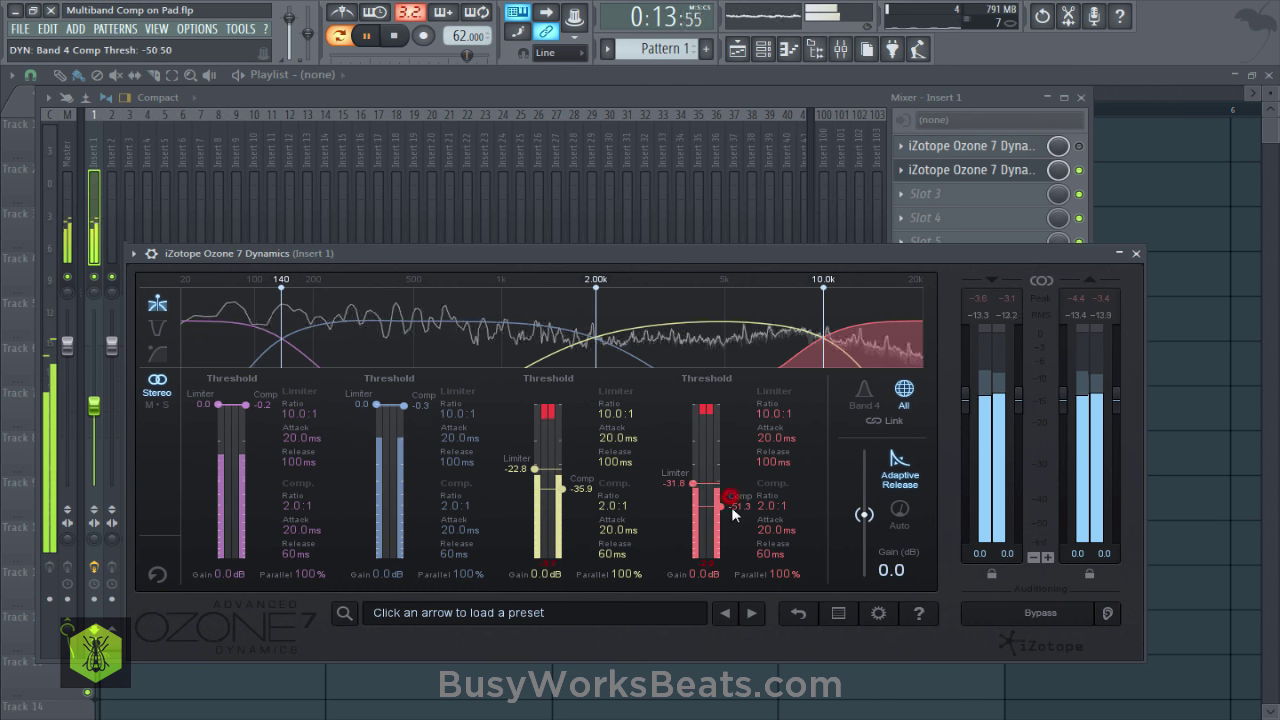
{"action": "left_click_drag", "start_coordinate": [572, 489], "coordinate": [574, 501]}
{"action": "left_click", "coordinate": [396, 36]}
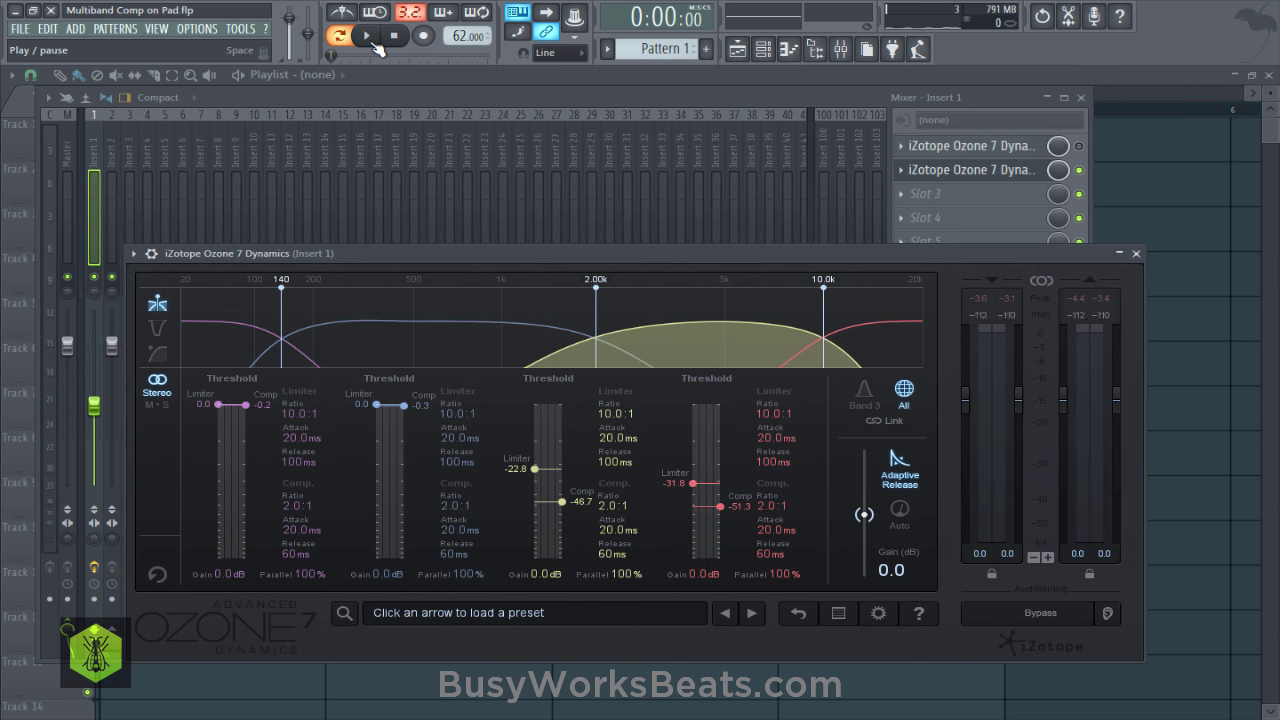
Play the pad with Insert 1's effects bypassed for comparison, then pause and close the second Ozone window
{"action": "left_click", "coordinate": [375, 42]}
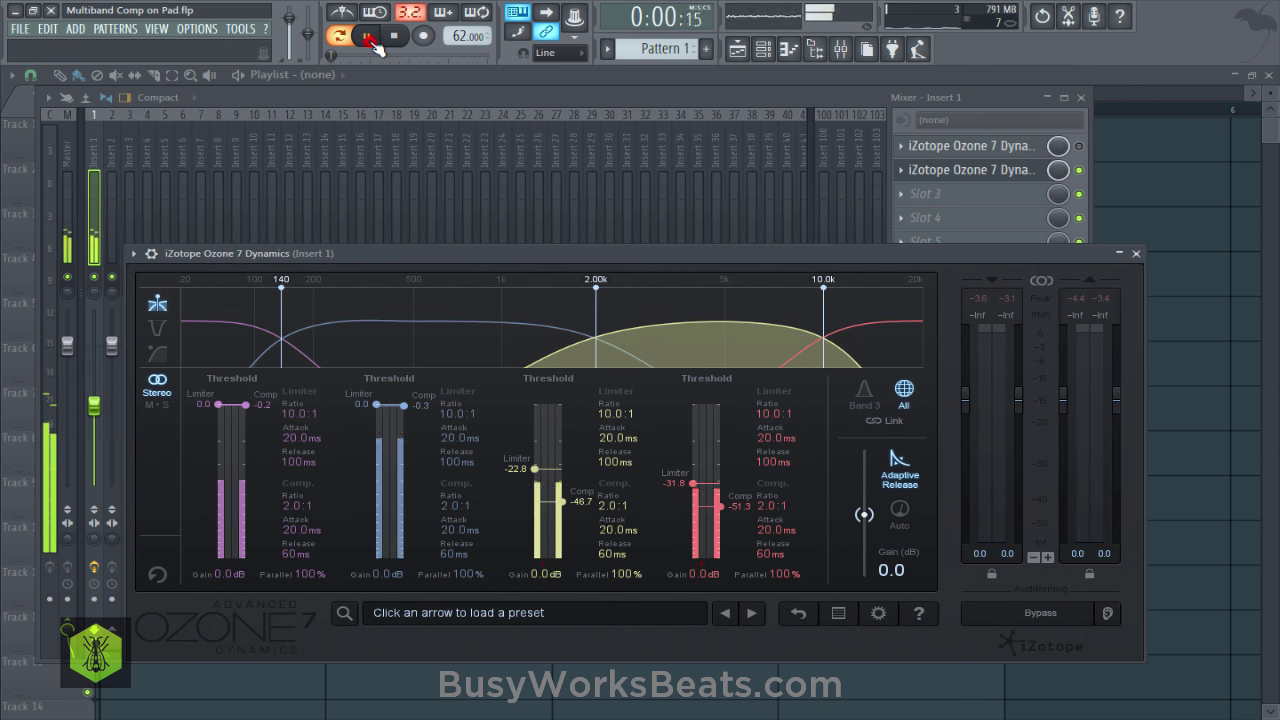
{"action": "left_click", "coordinate": [95, 568]}
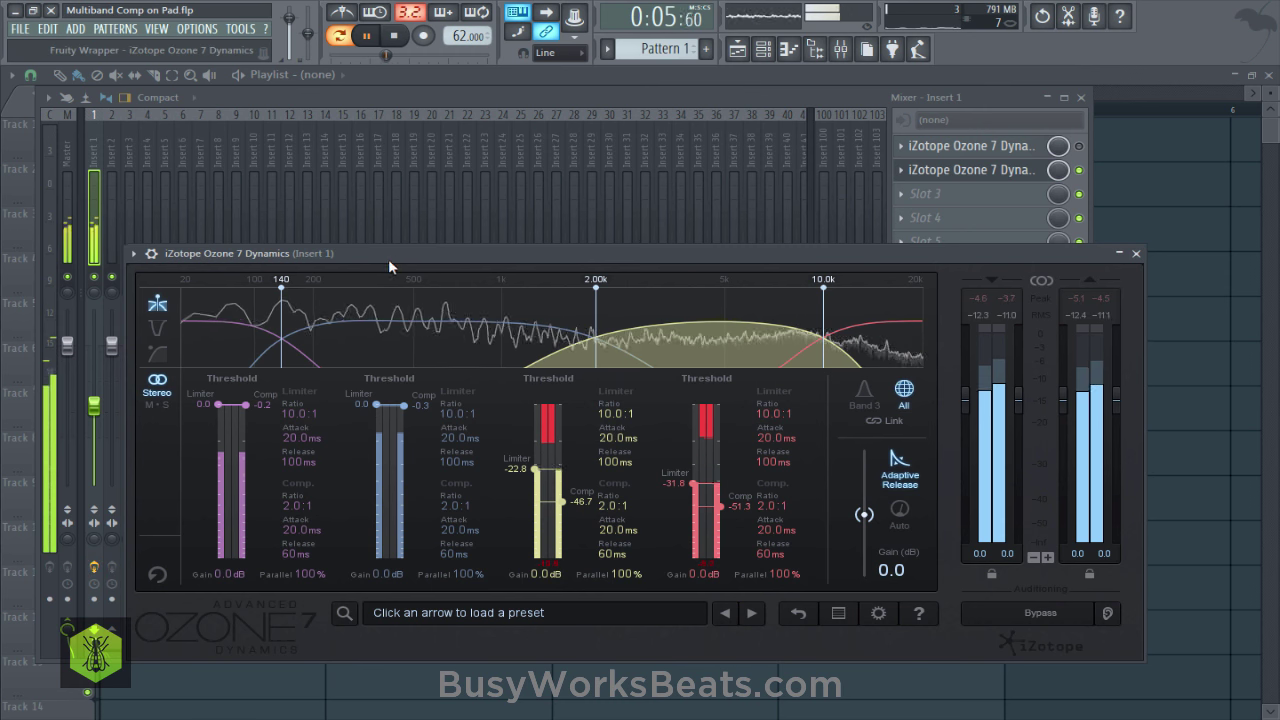
{"action": "left_click_drag", "start_coordinate": [377, 255], "coordinate": [510, 197]}
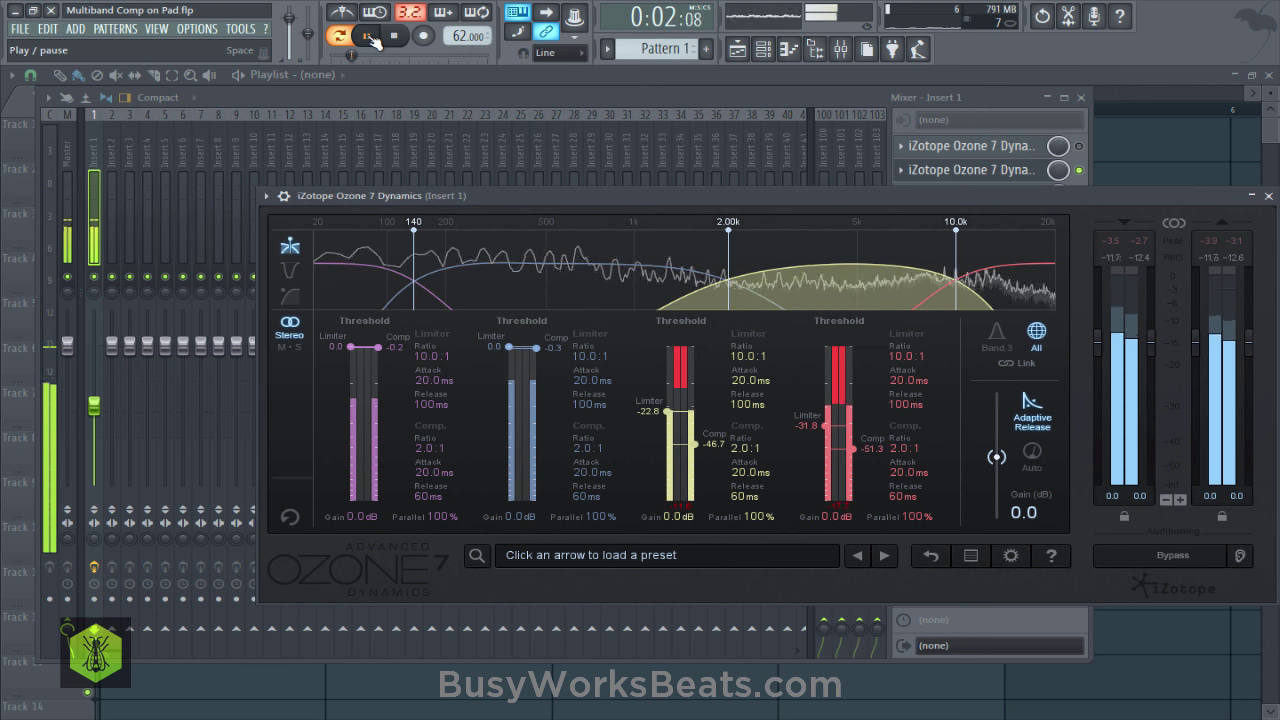
{"action": "left_click", "coordinate": [370, 38]}
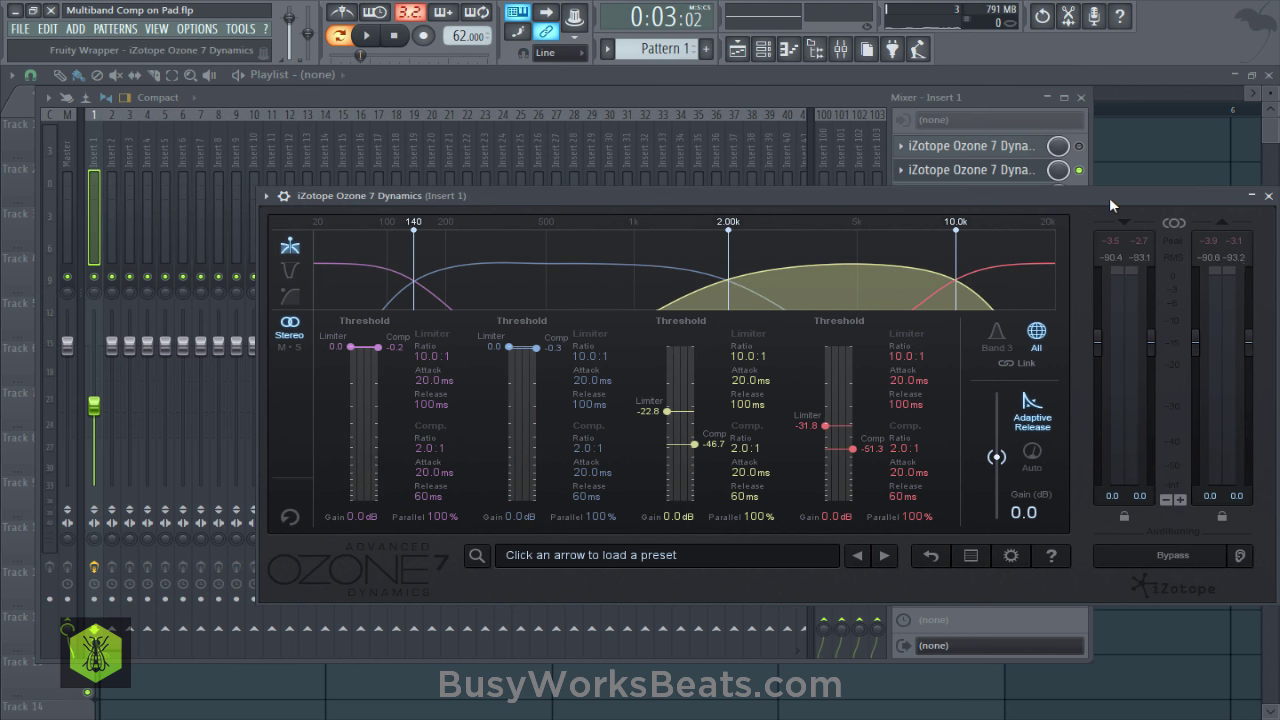
{"action": "left_click_drag", "start_coordinate": [1110, 197], "coordinate": [901, 176]}
{"action": "left_click", "coordinate": [1057, 172]}
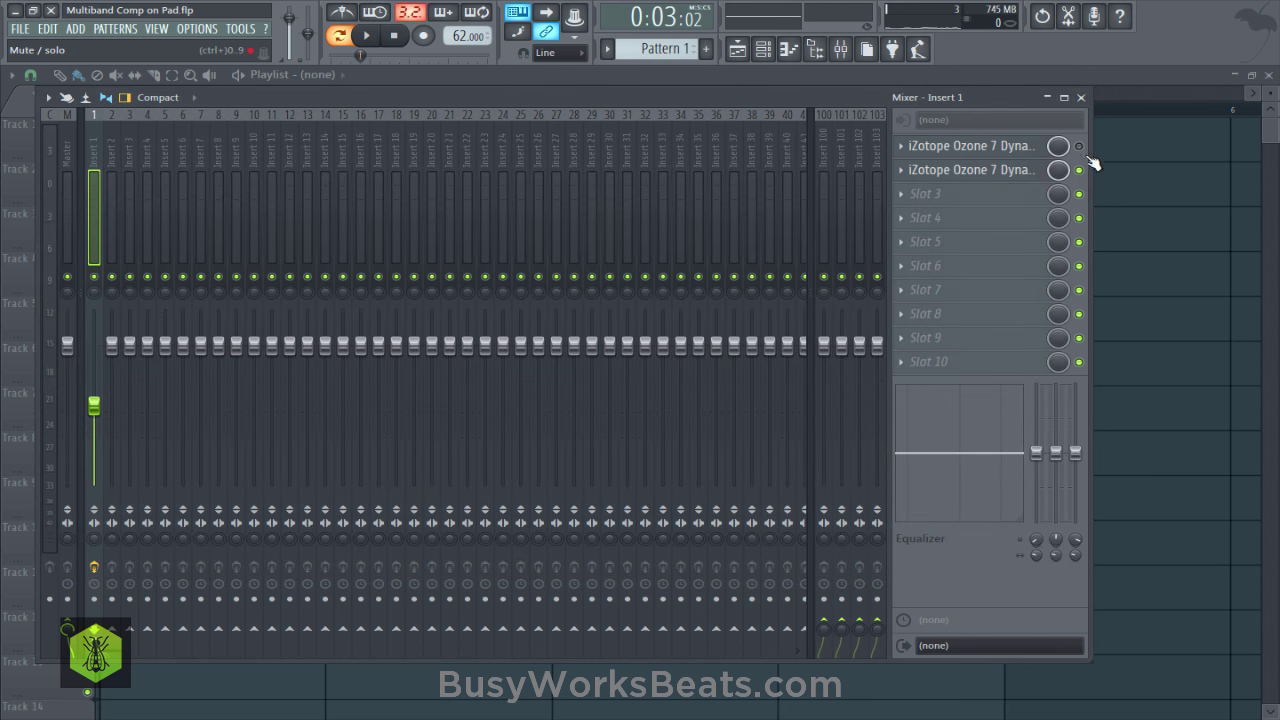
{"action": "left_click", "coordinate": [995, 170]}
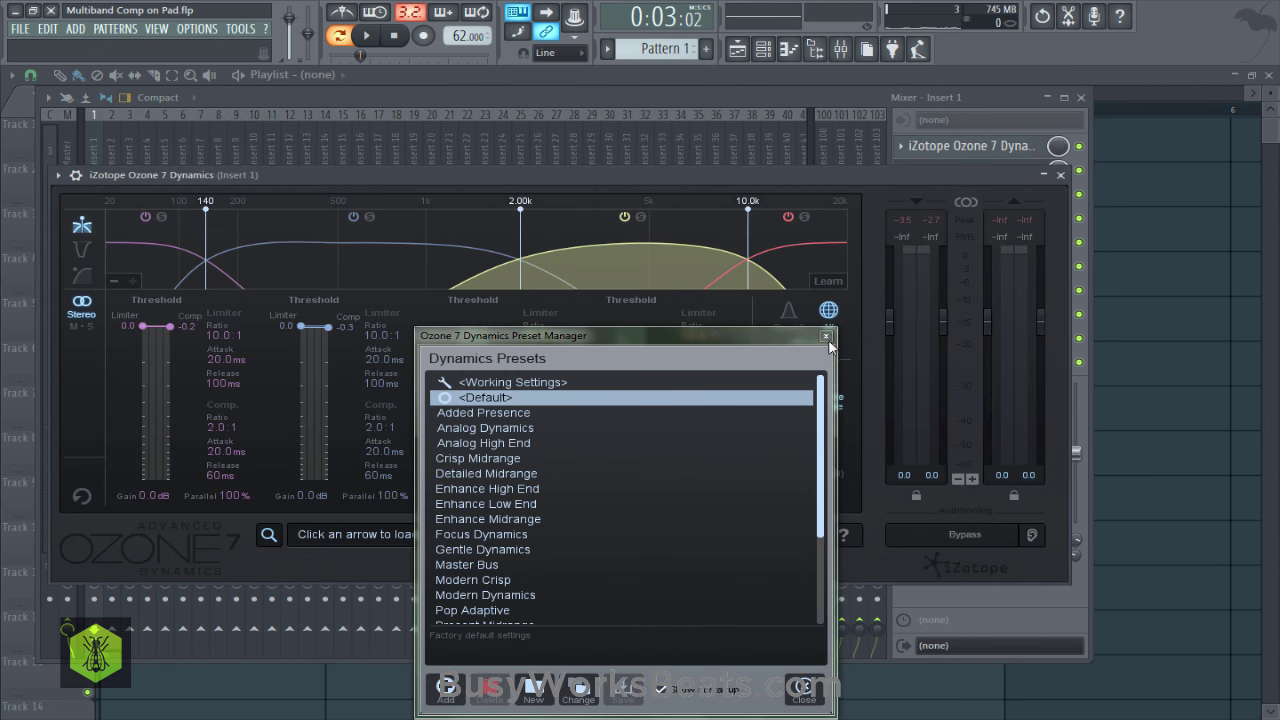
{"action": "left_click", "coordinate": [829, 344]}
{"action": "left_click", "coordinate": [1061, 177]}
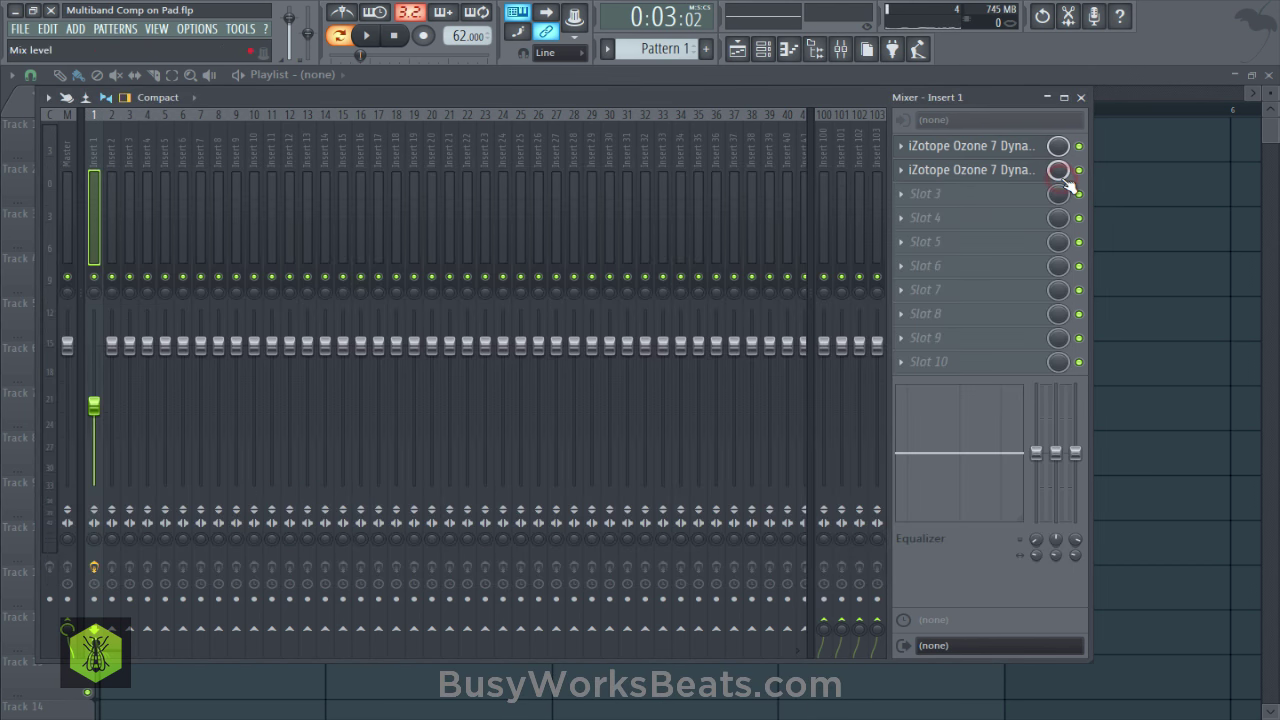